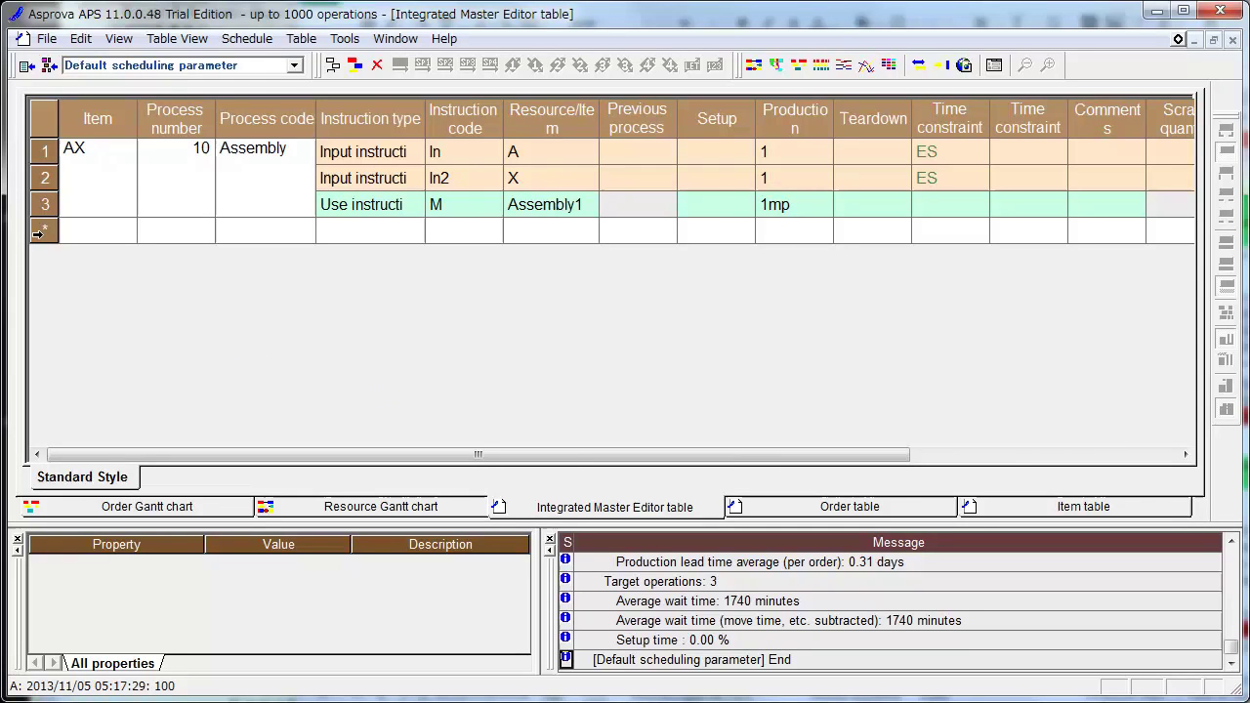
# Create new item A as a straight-process item with 3 processes.
pyautogui.click(44, 231)
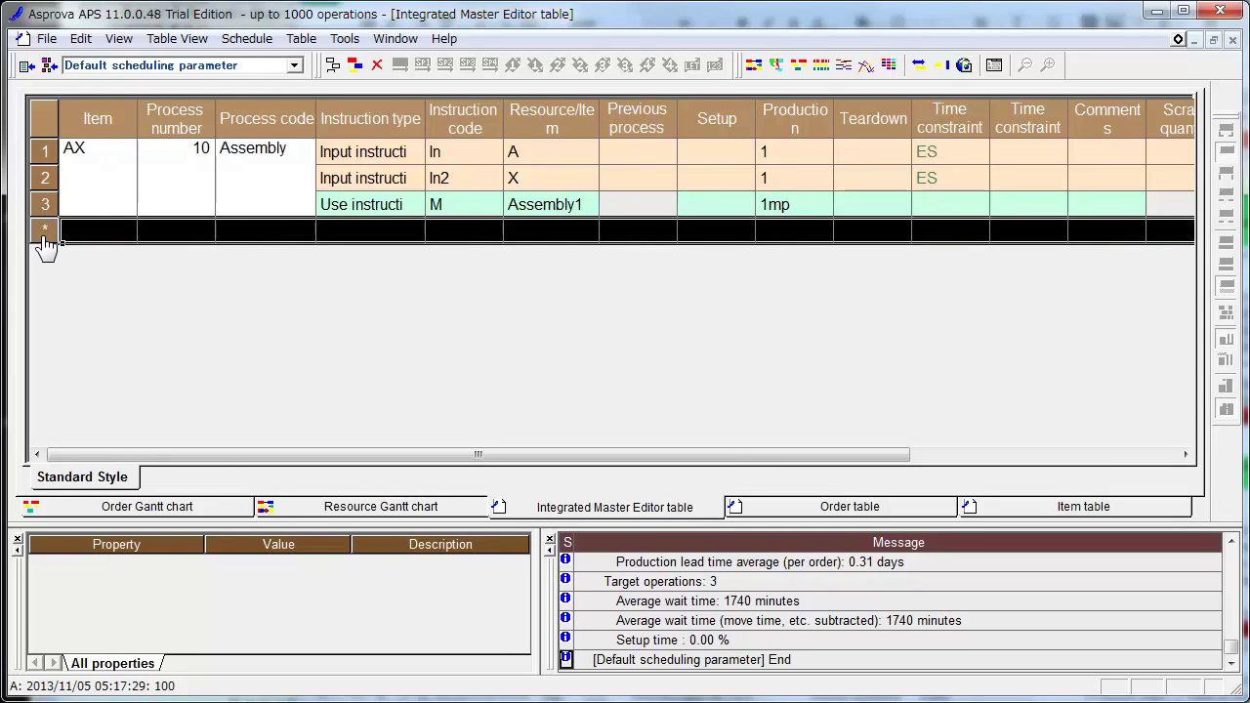
pyautogui.rightClick(46, 244)
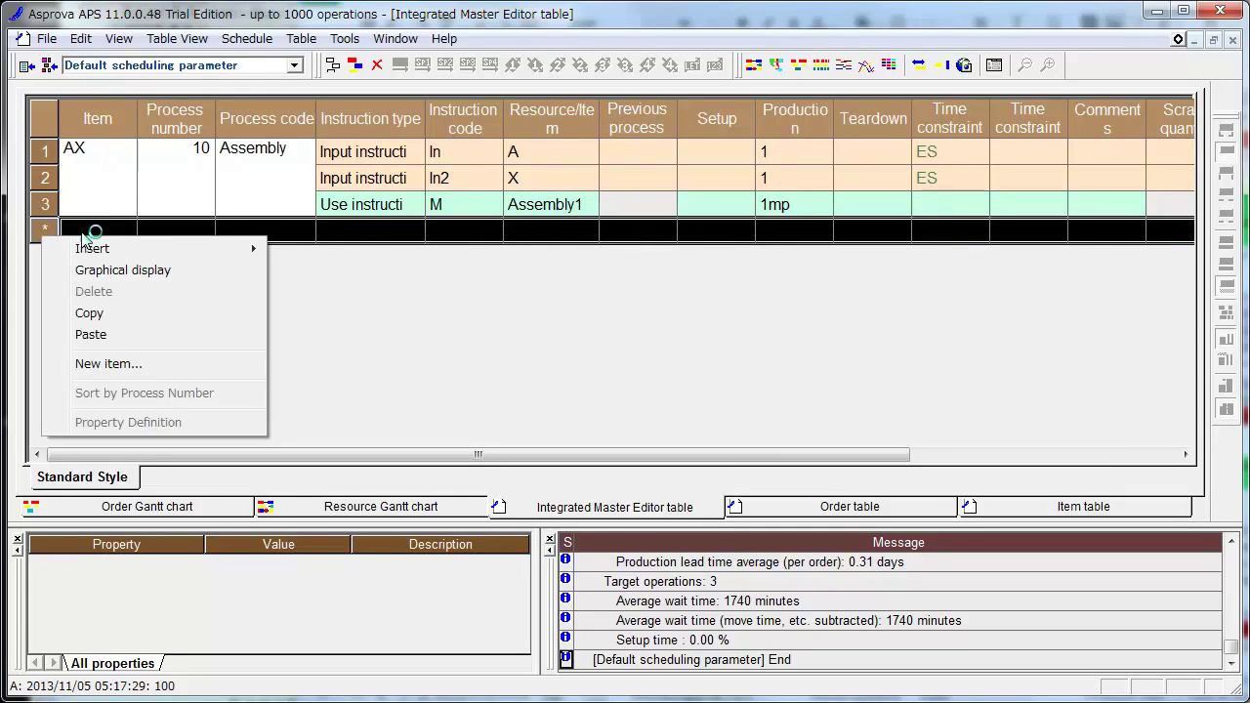
pyautogui.click(149, 364)
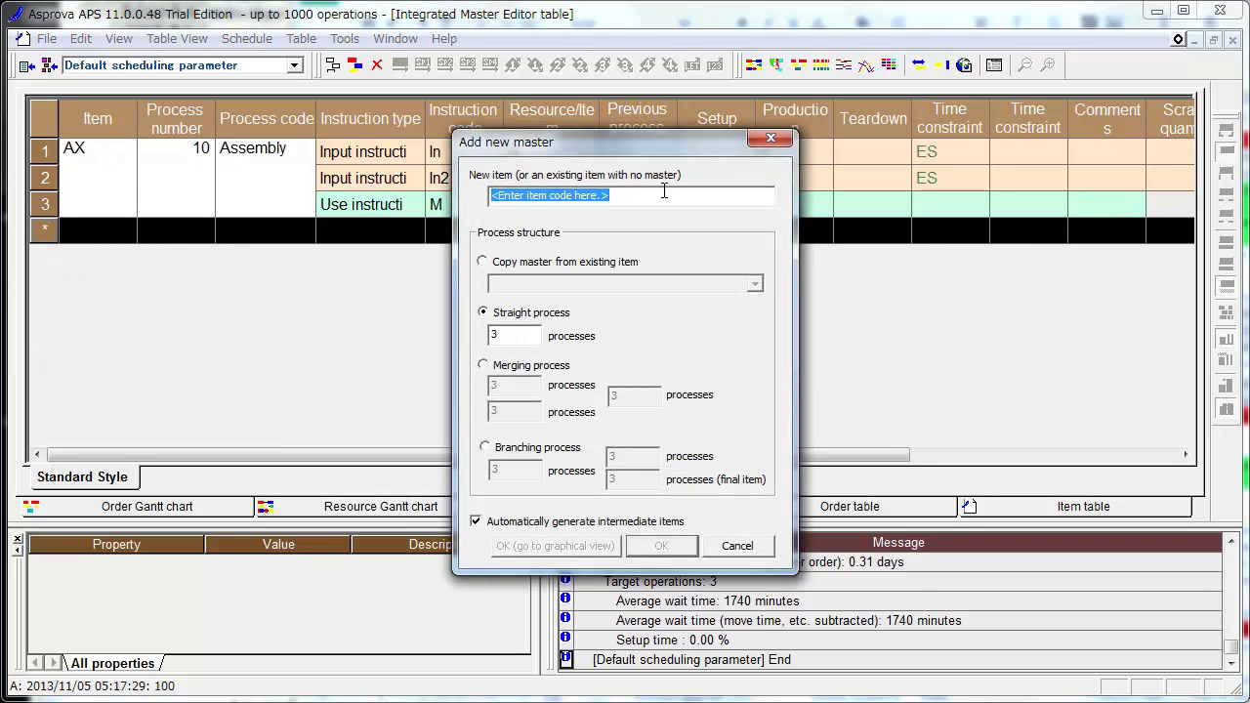
pyautogui.write('A')
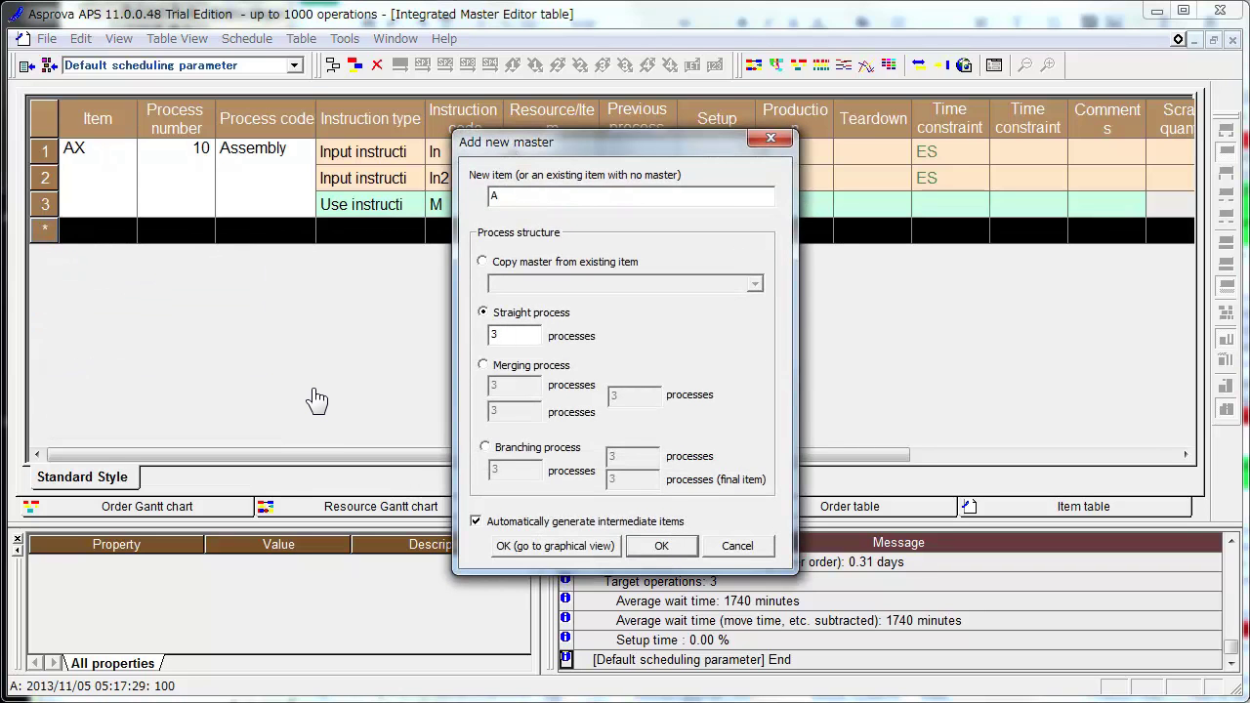
# Sort rows by item and enter process codes Cut, Press and Inspection for processes 10, 20, 30.
pyautogui.click(98, 124)
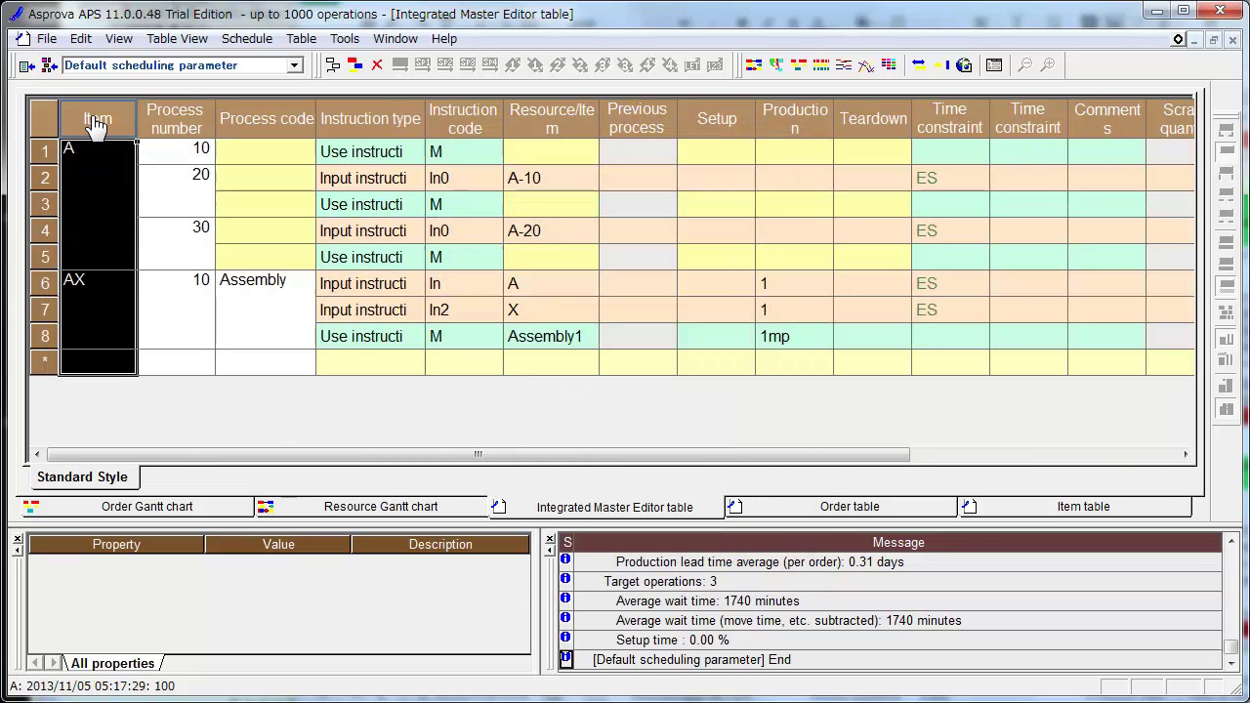
pyautogui.click(288, 160)
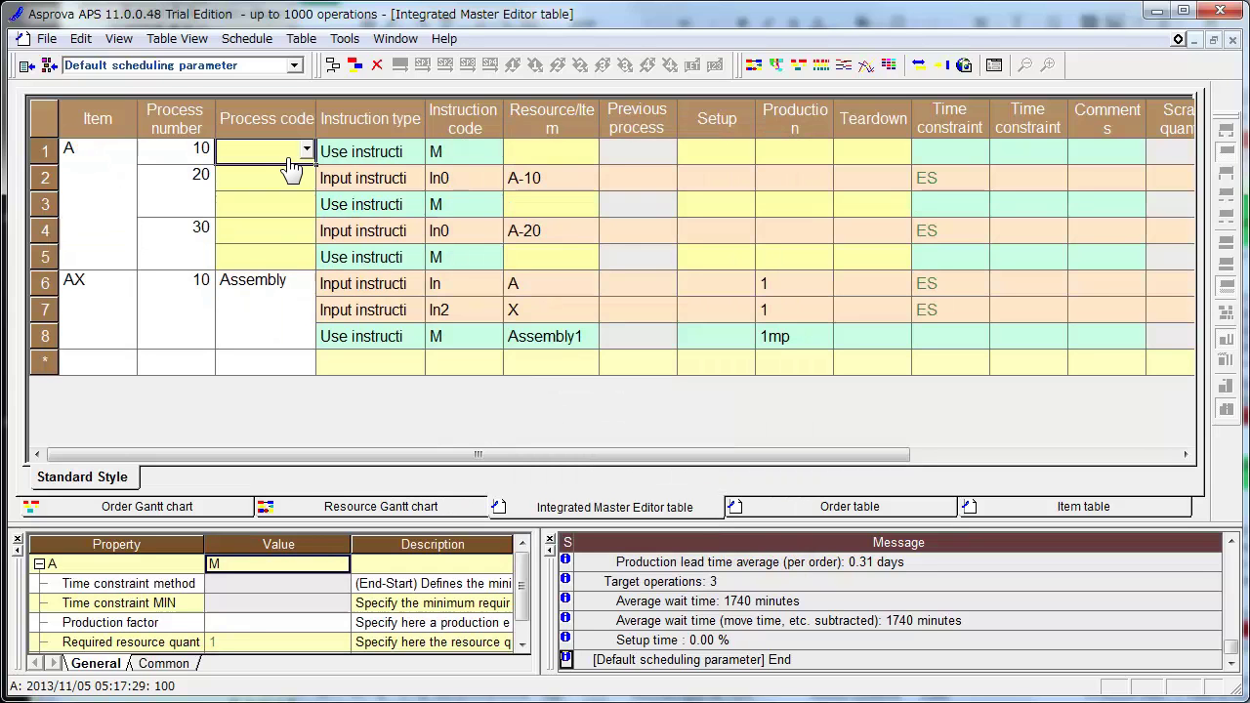
pyautogui.write('Cut')
pyautogui.press('Return')
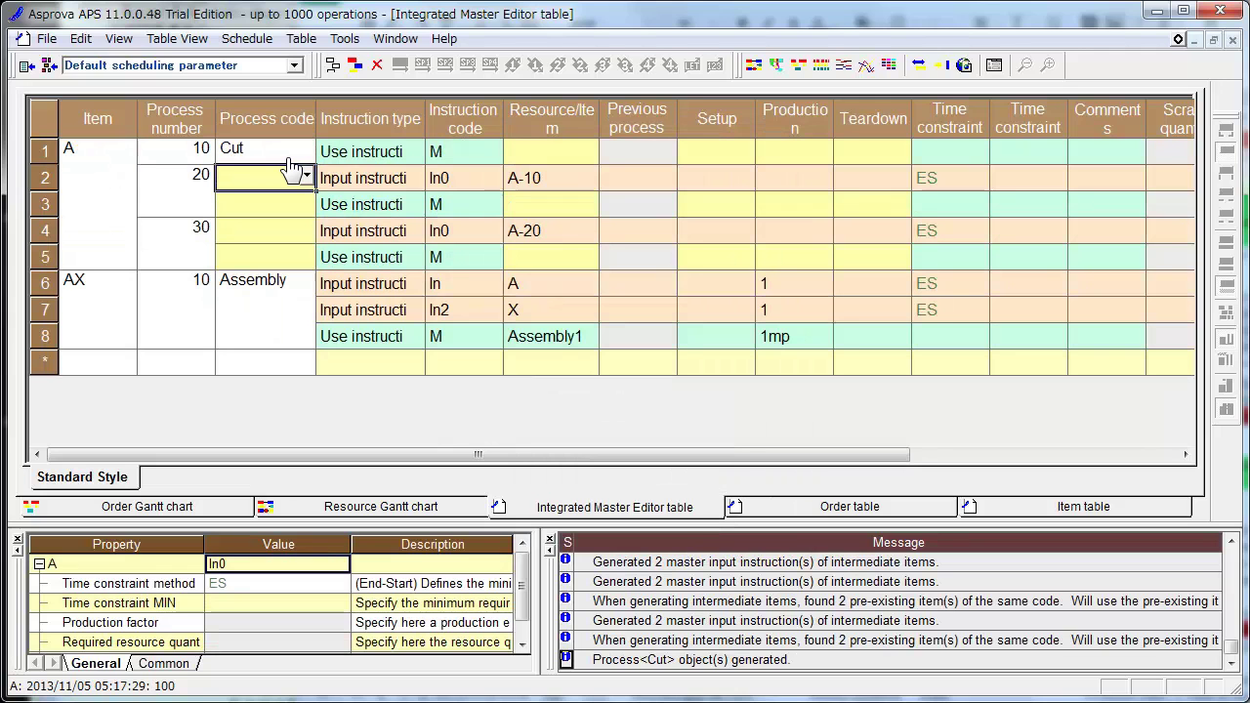
pyautogui.write('Press')
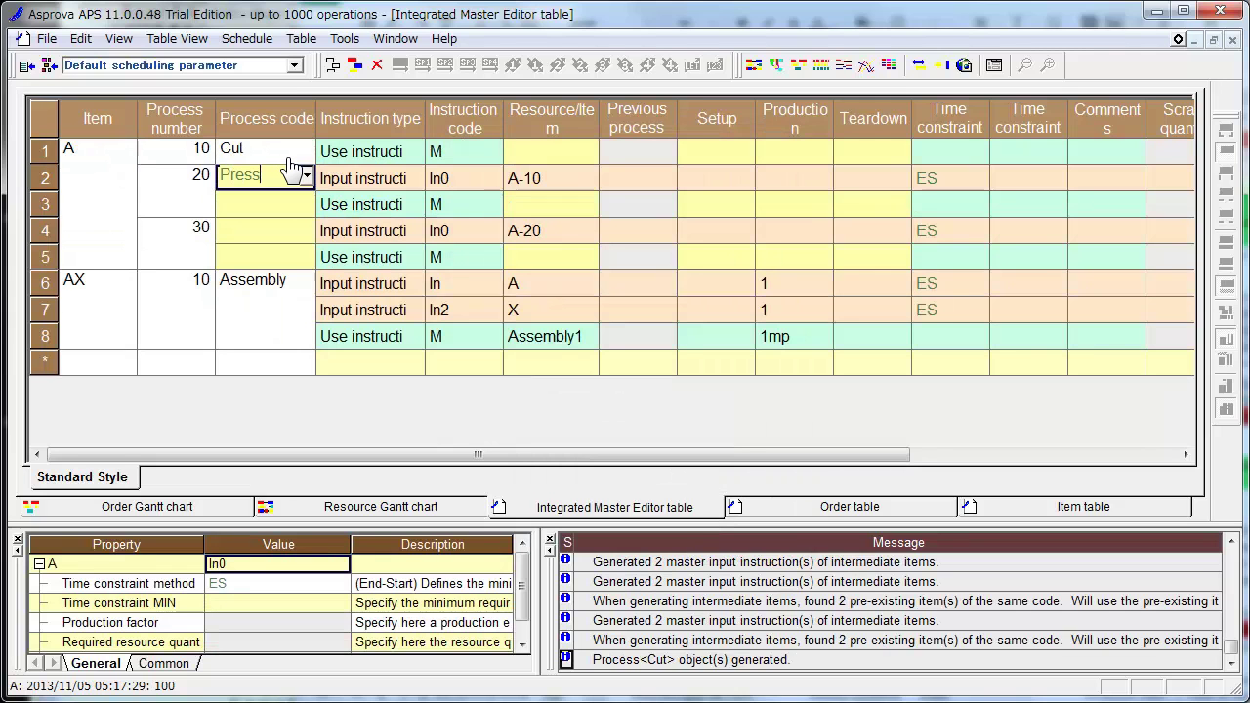
pyautogui.press('Return')
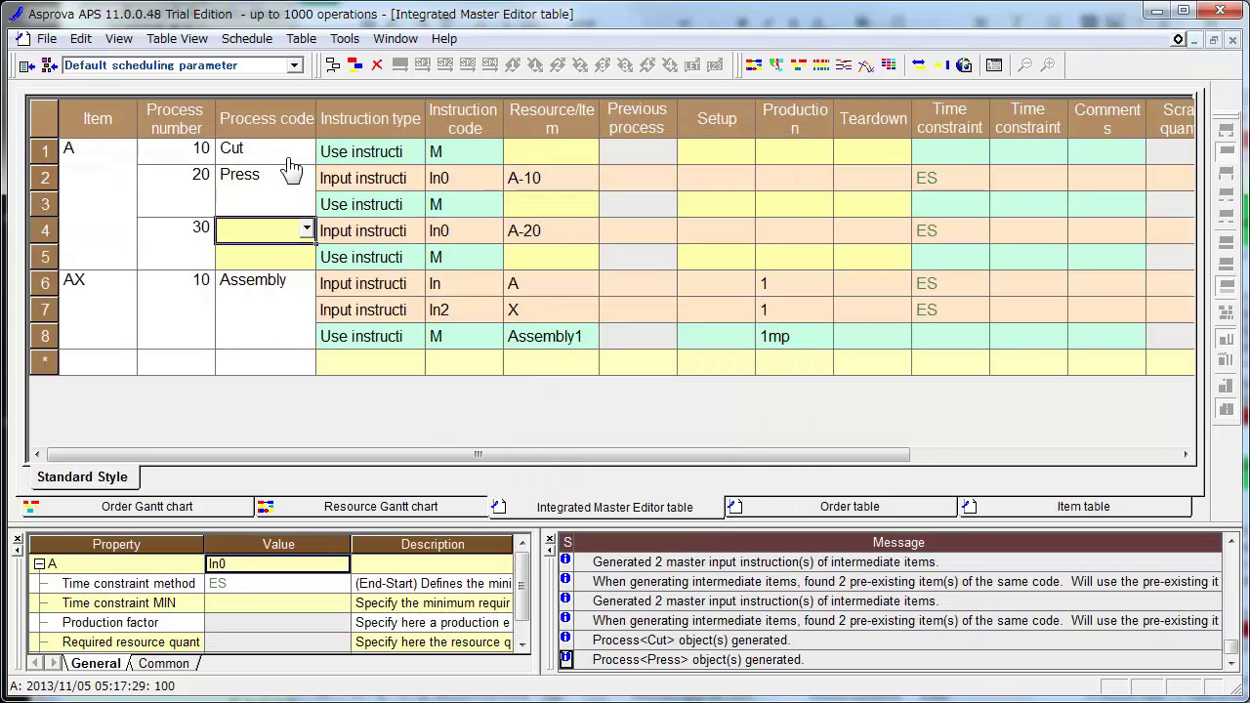
pyautogui.write('Inspection')
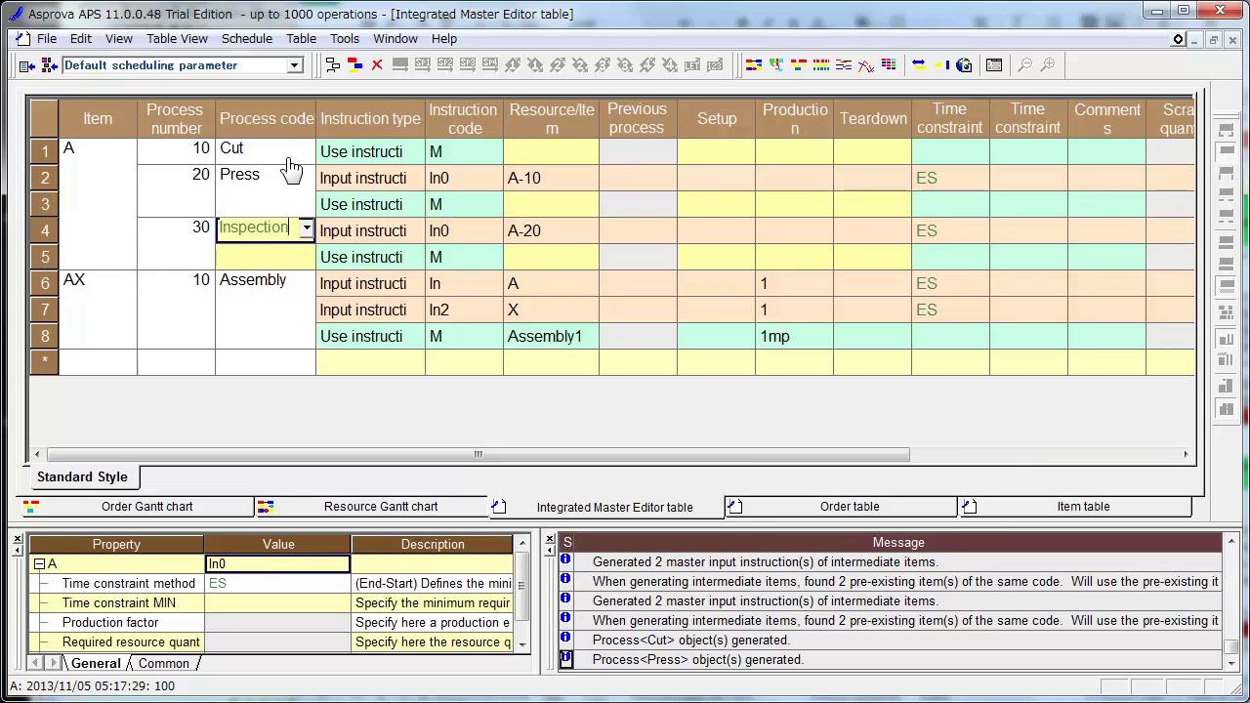
pyautogui.press('Return')
pyautogui.press('Up')
pyautogui.press('Up')
# Enter resources Cutter1, Press1;Press2 and Inspection1 for item A's Cut, Press and Inspection processes.
pyautogui.press('Right')
pyautogui.press('Right')
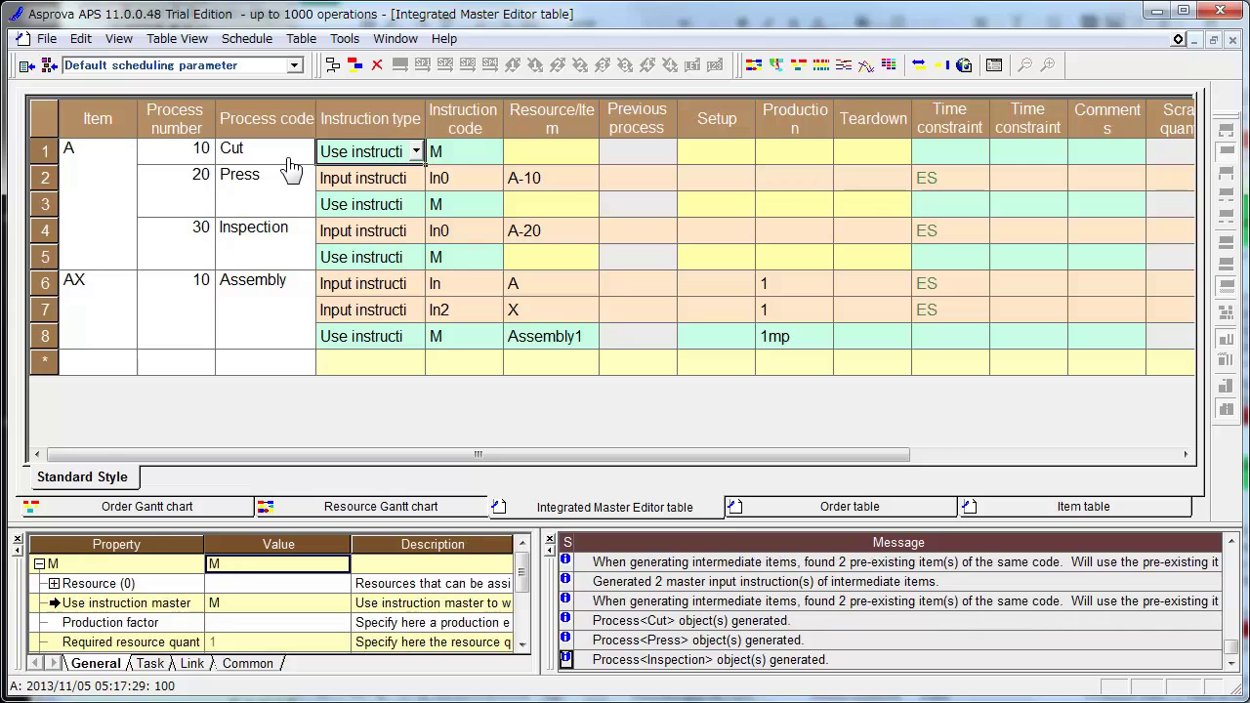
pyautogui.press('Right')
pyautogui.write('C')
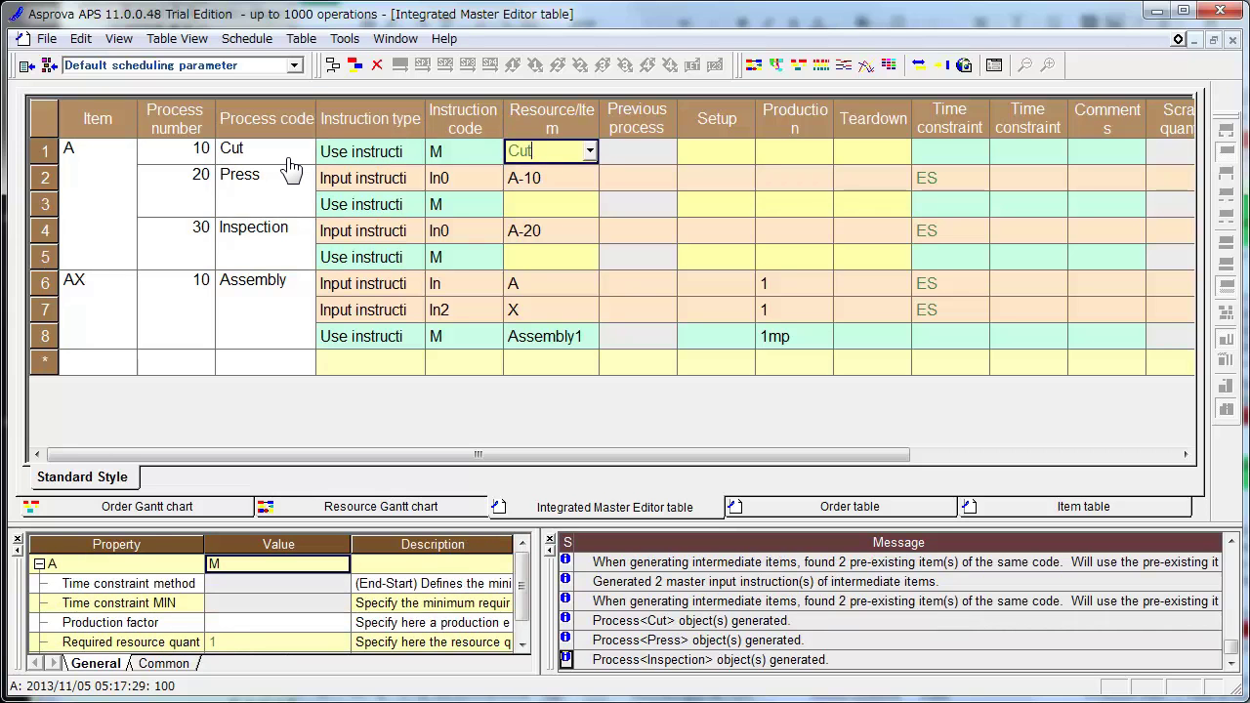
pyautogui.write('1')
pyautogui.press('Return')
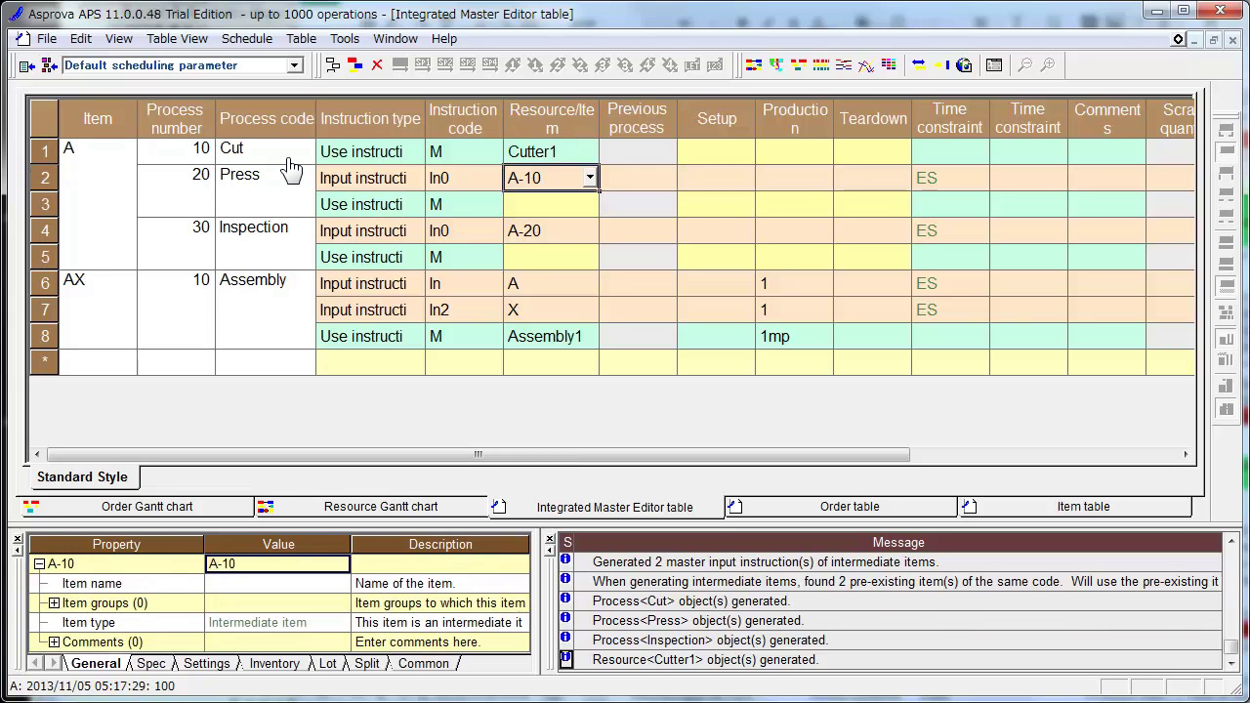
pyautogui.press('Down')
pyautogui.write('Pre')
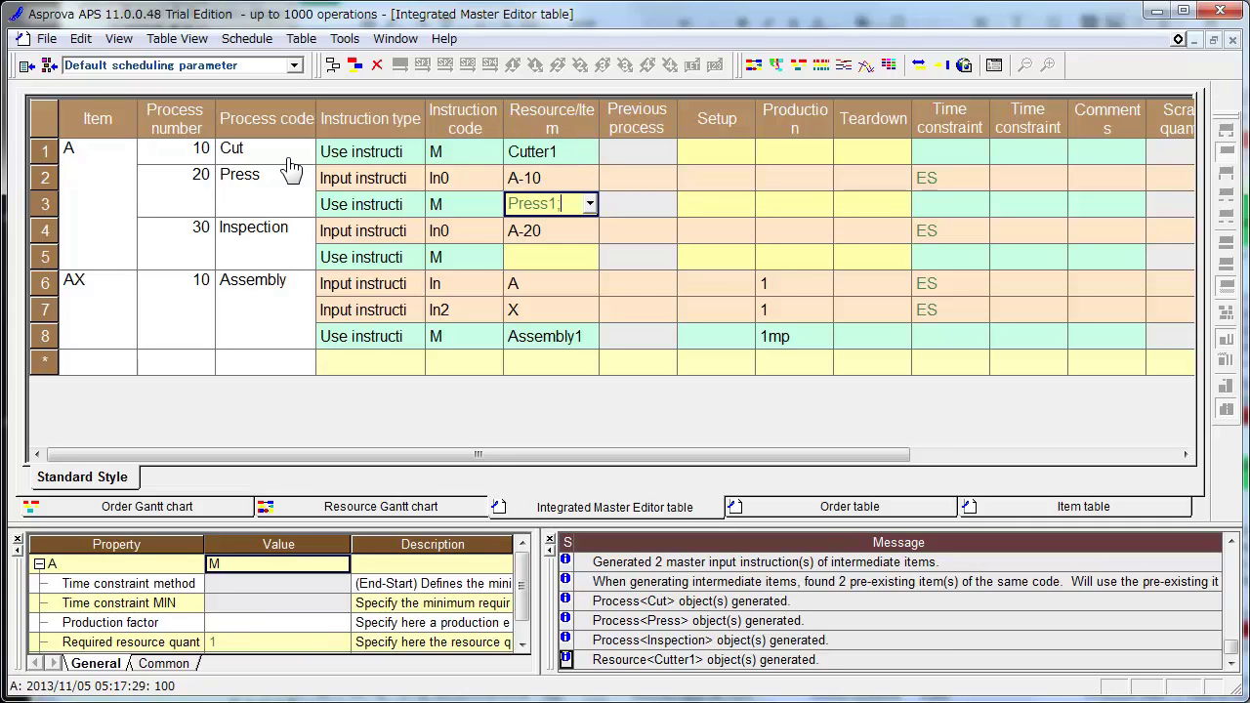
pyautogui.write('ss1;Press2')
pyautogui.press('Return')
pyautogui.press('Down')
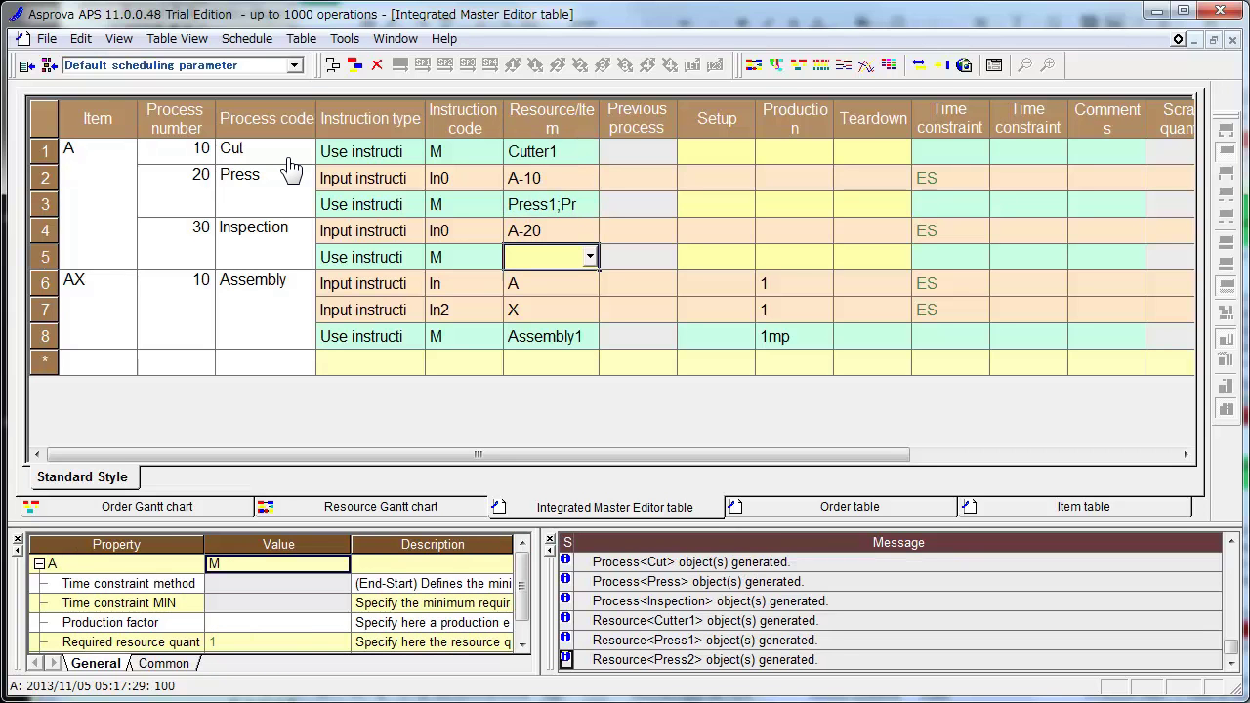
pyautogui.write('Inspe')
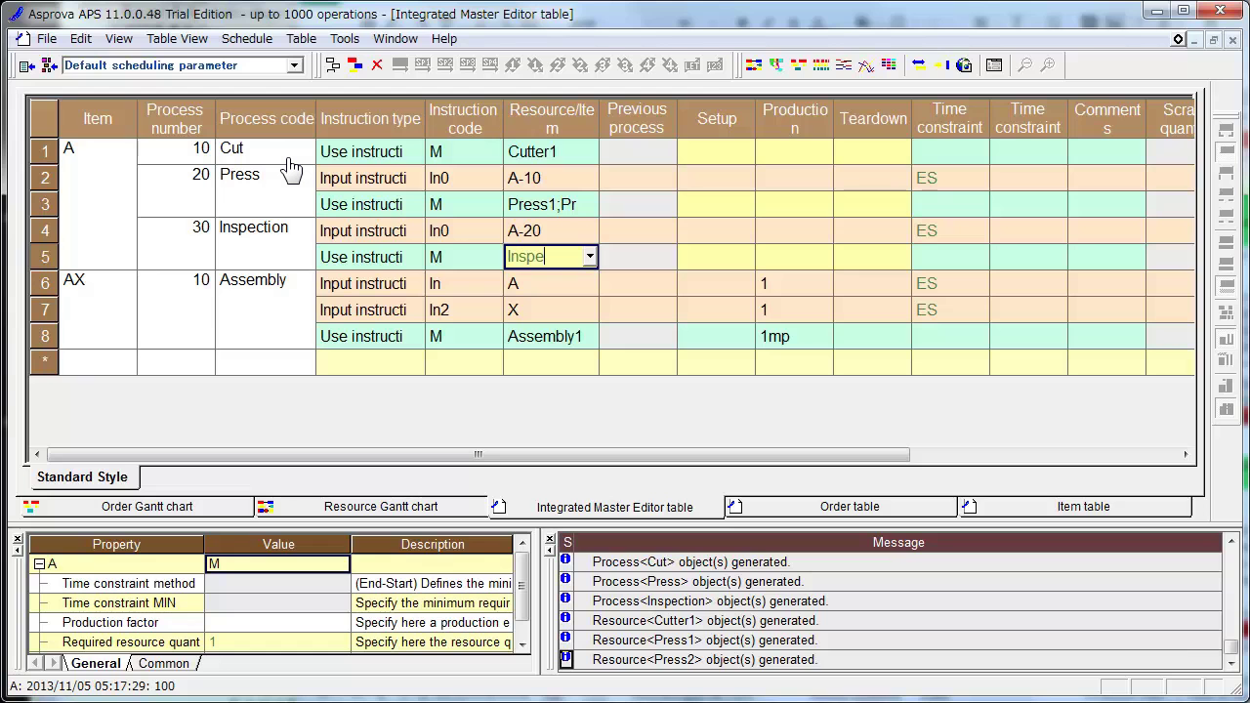
pyautogui.press('Return')
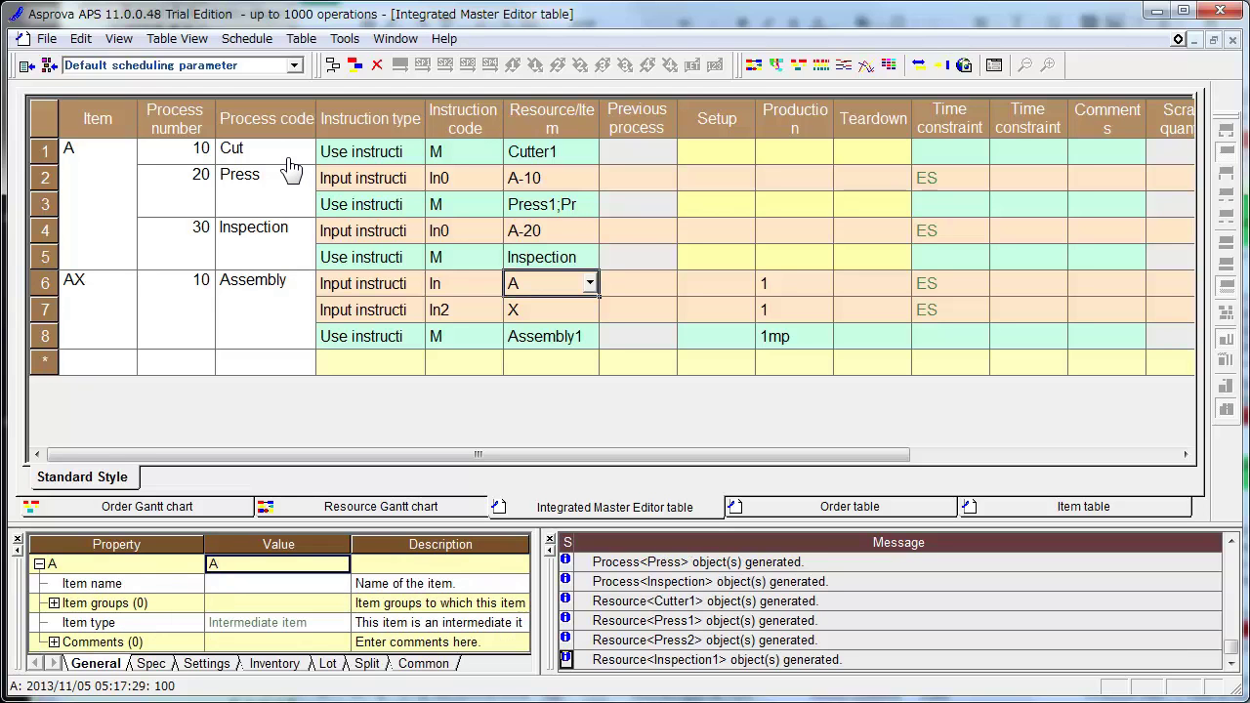
# Resize the Resource/Item and Previous process columns, then enter 1mp production time for all three processes.
pyautogui.moveTo(599, 111); pyautogui.dragTo(610, 111)
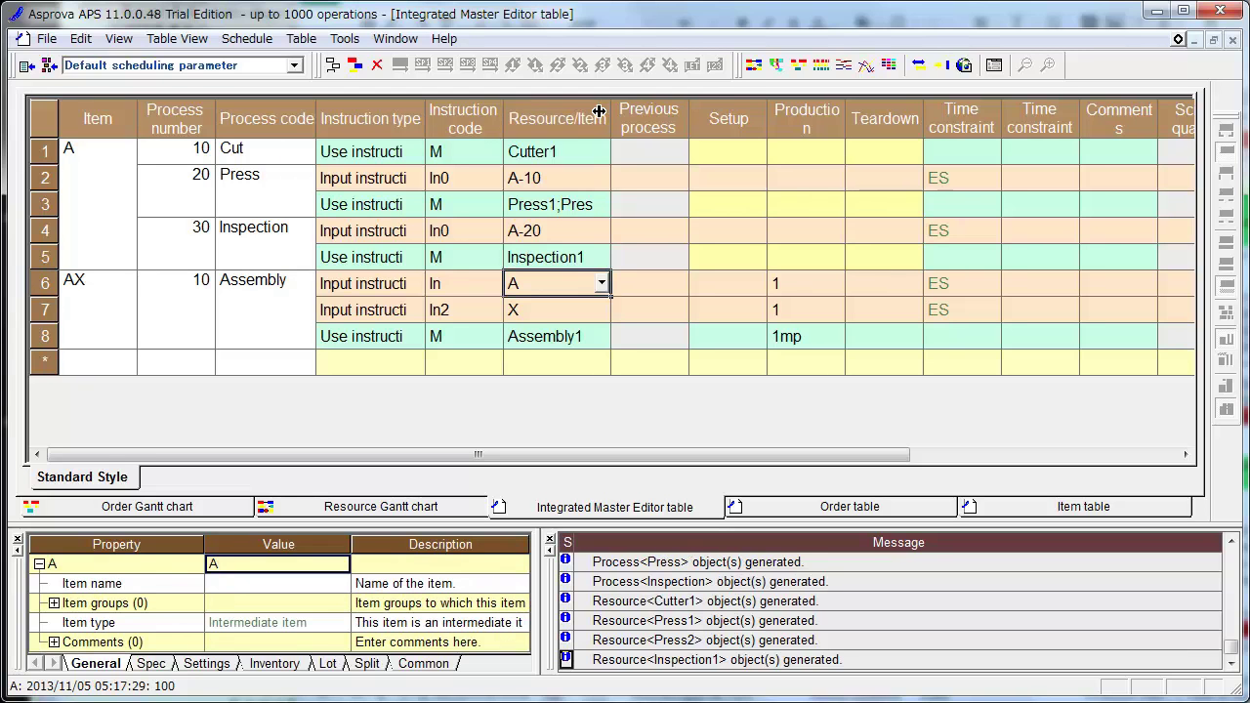
pyautogui.moveTo(688, 116); pyautogui.dragTo(616, 115)
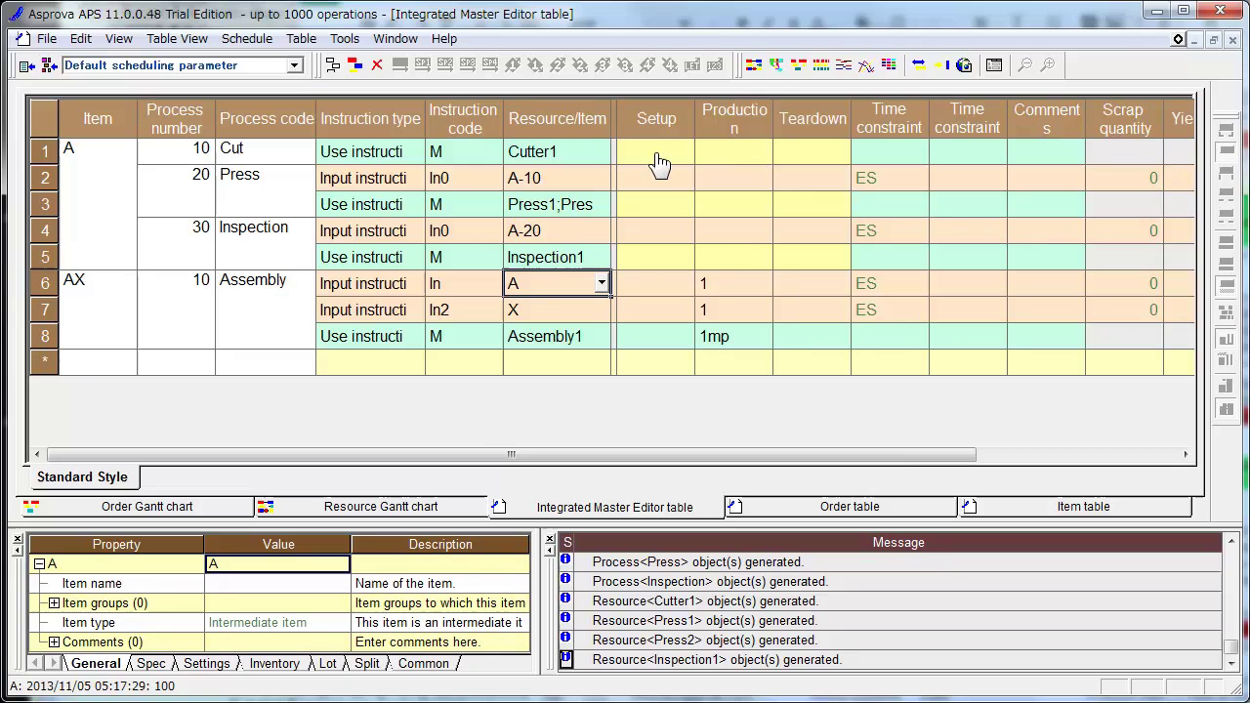
pyautogui.click(734, 158)
pyautogui.write('1mp')
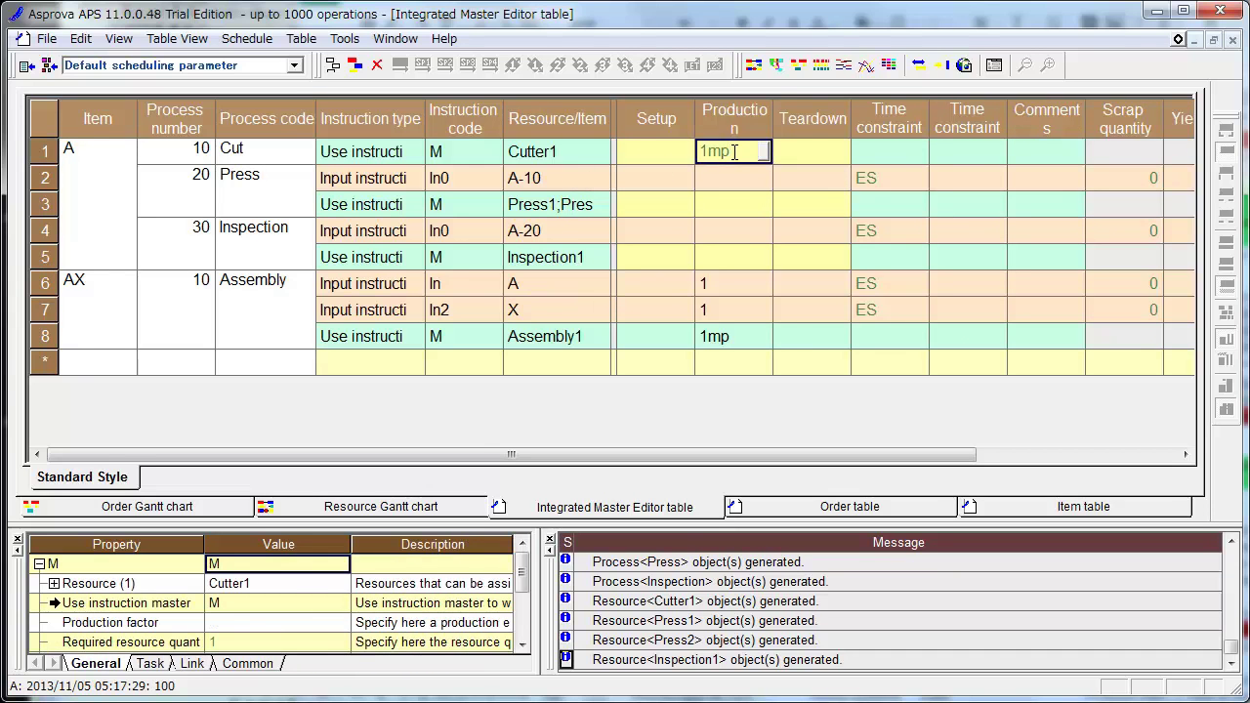
pyautogui.press('Return')
pyautogui.press('Return')
pyautogui.write('1m')
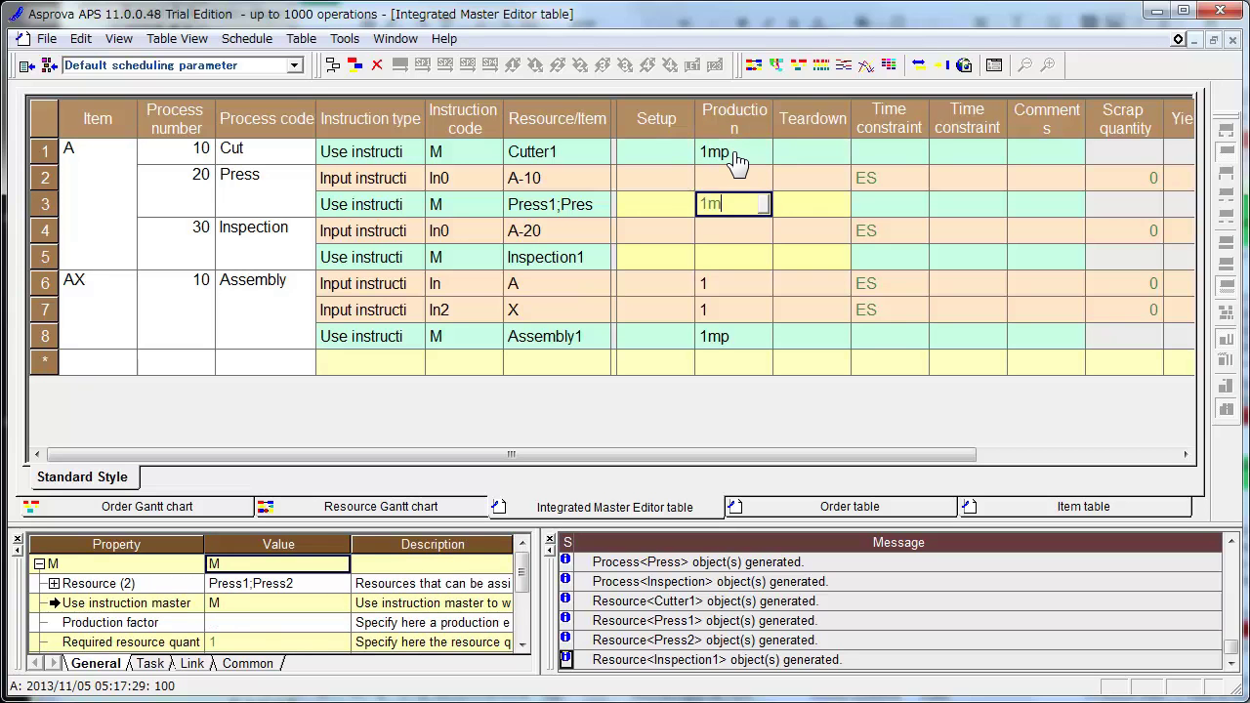
pyautogui.press('Return')
pyautogui.press('Return')
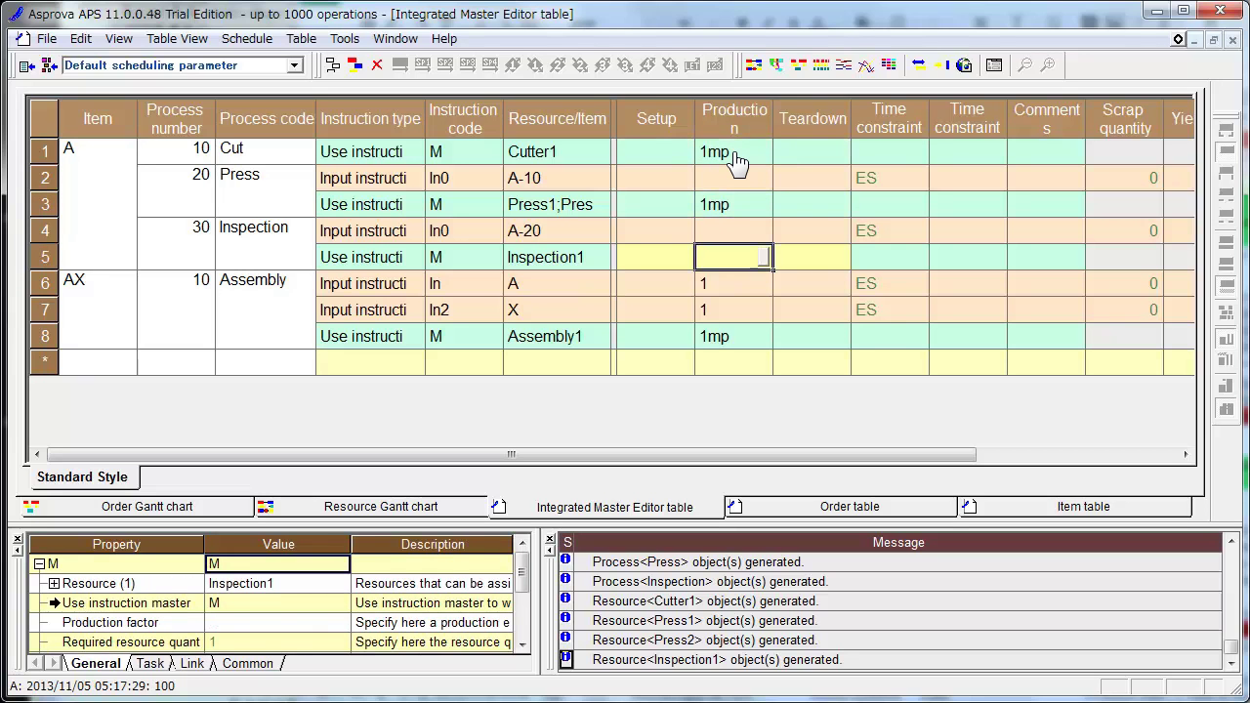
pyautogui.write('1m')
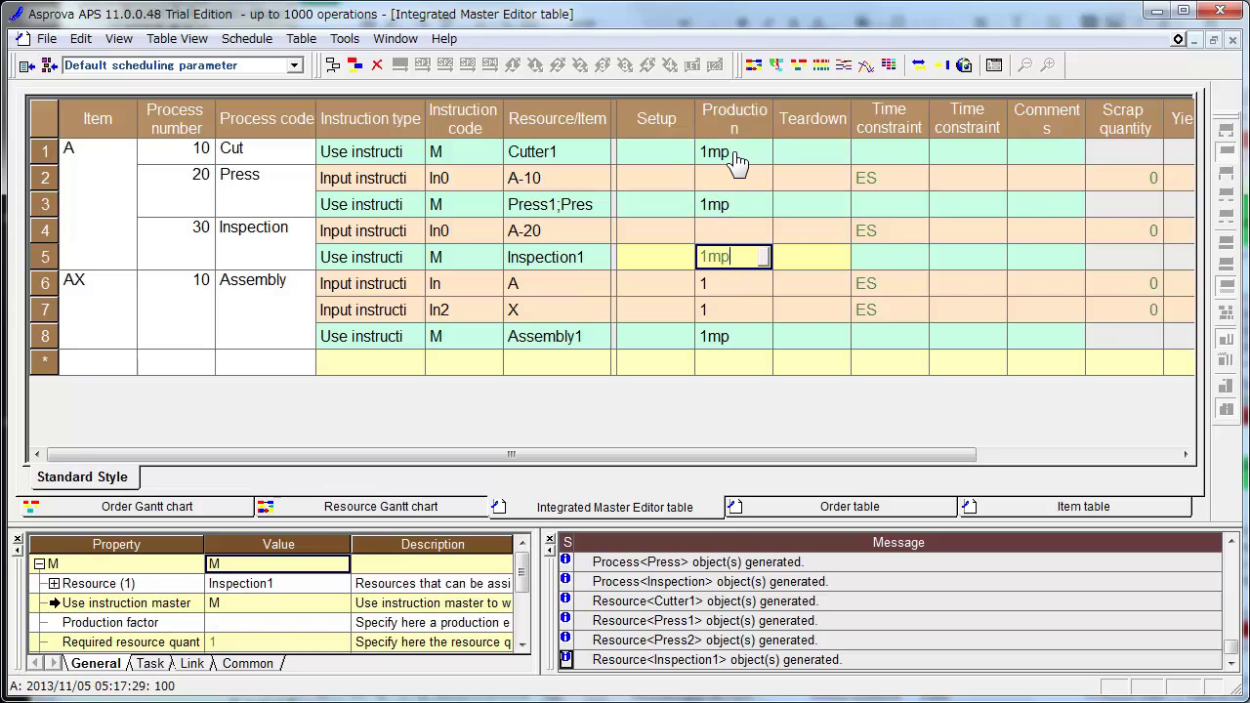
pyautogui.write('p')
pyautogui.press('Return')
pyautogui.press('Up')
pyautogui.press('Up')
pyautogui.press('Up')
pyautogui.press('Left')
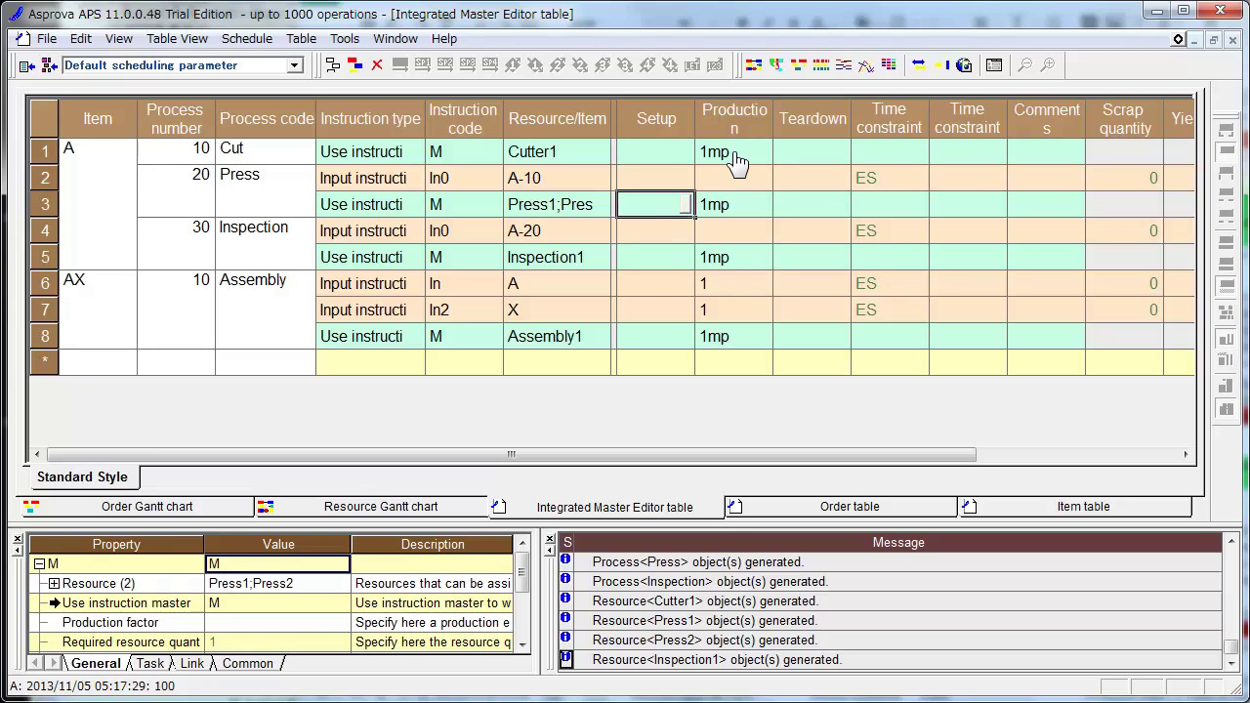
# Set the Press process setup time to 30.
pyautogui.write('30')
pyautogui.press('Return')
pyautogui.press('Up')
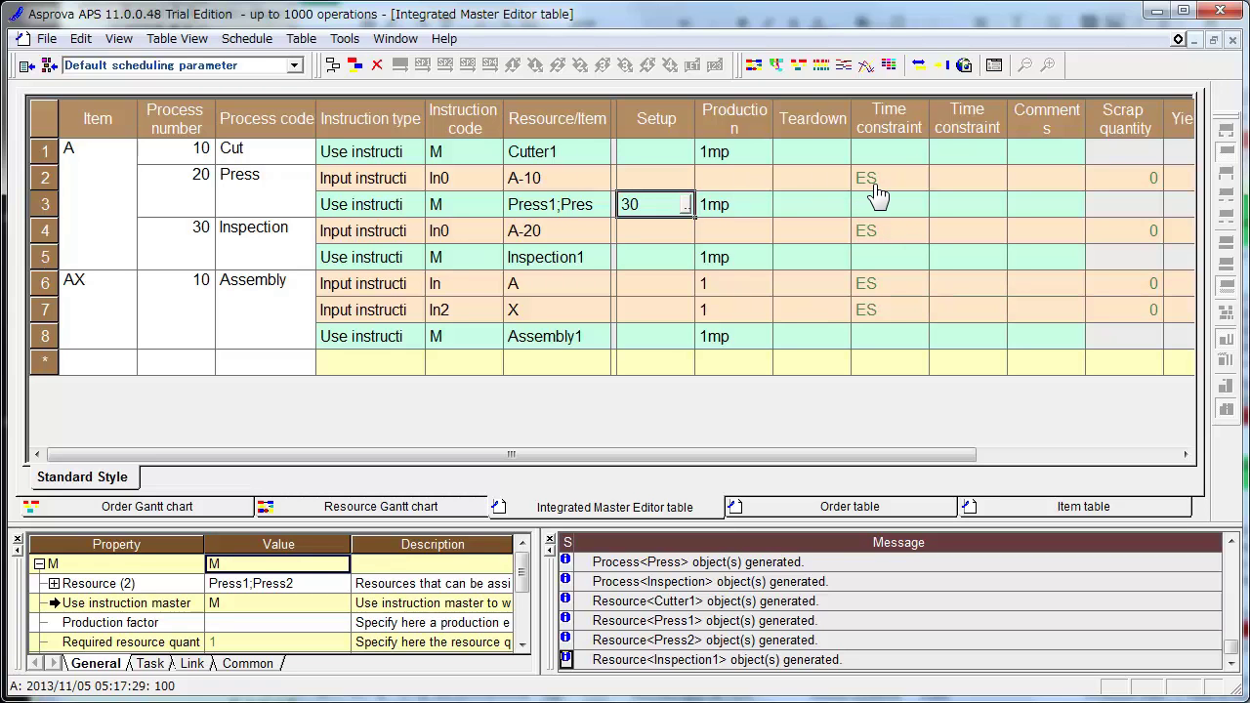
# Give inputs A-10 and A-20 a time constraint of 60 each.
pyautogui.click(965, 186)
pyautogui.write('60')
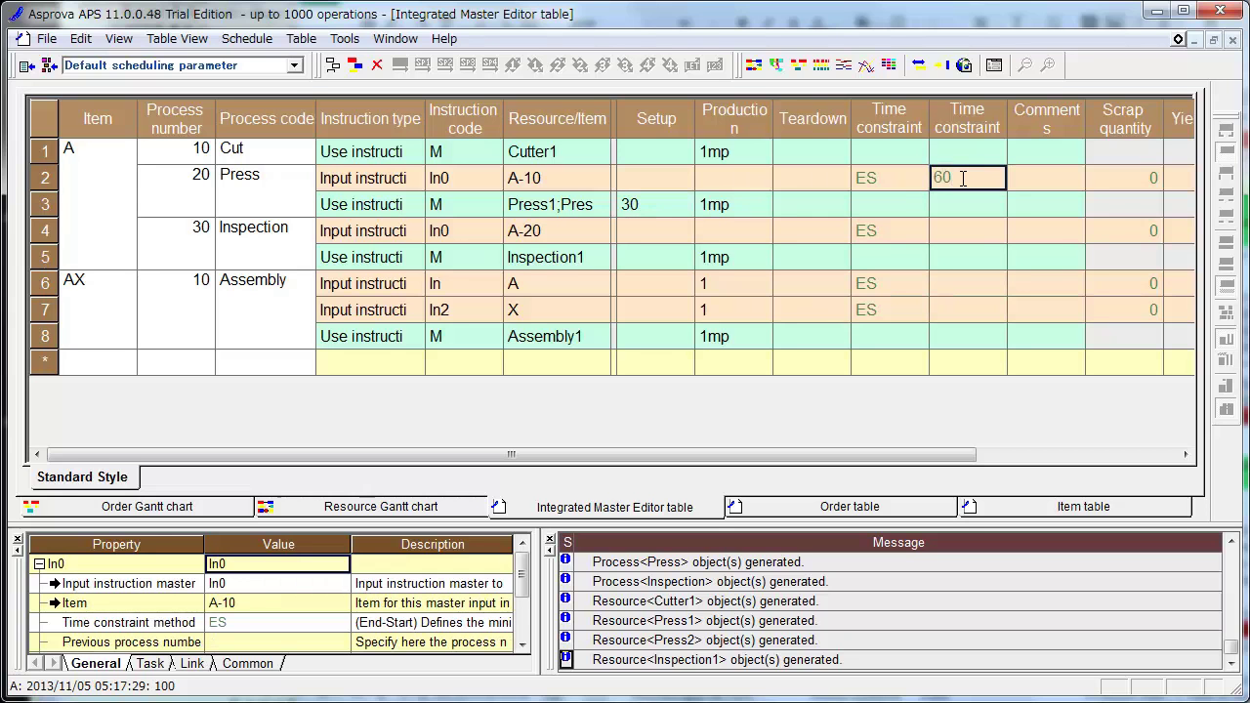
pyautogui.press('Return')
pyautogui.press('Down')
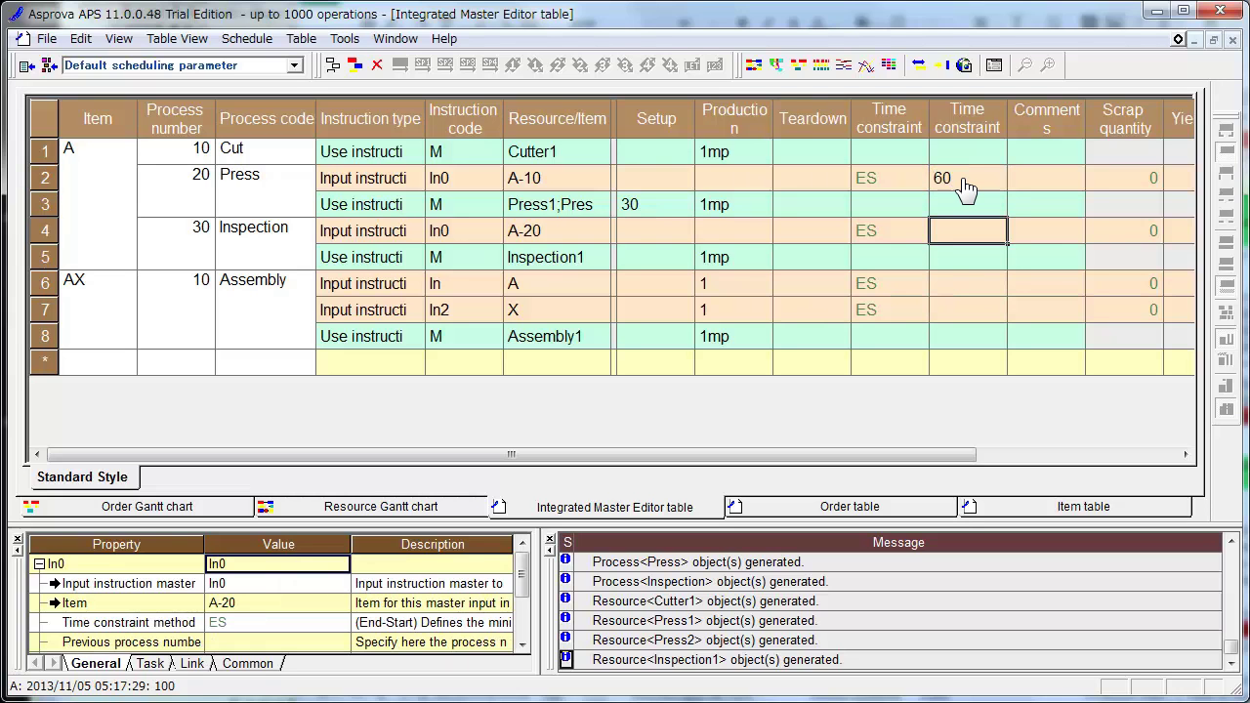
pyautogui.press('Left')
pyautogui.press('Right')
pyautogui.write('60')
pyautogui.press('Return')
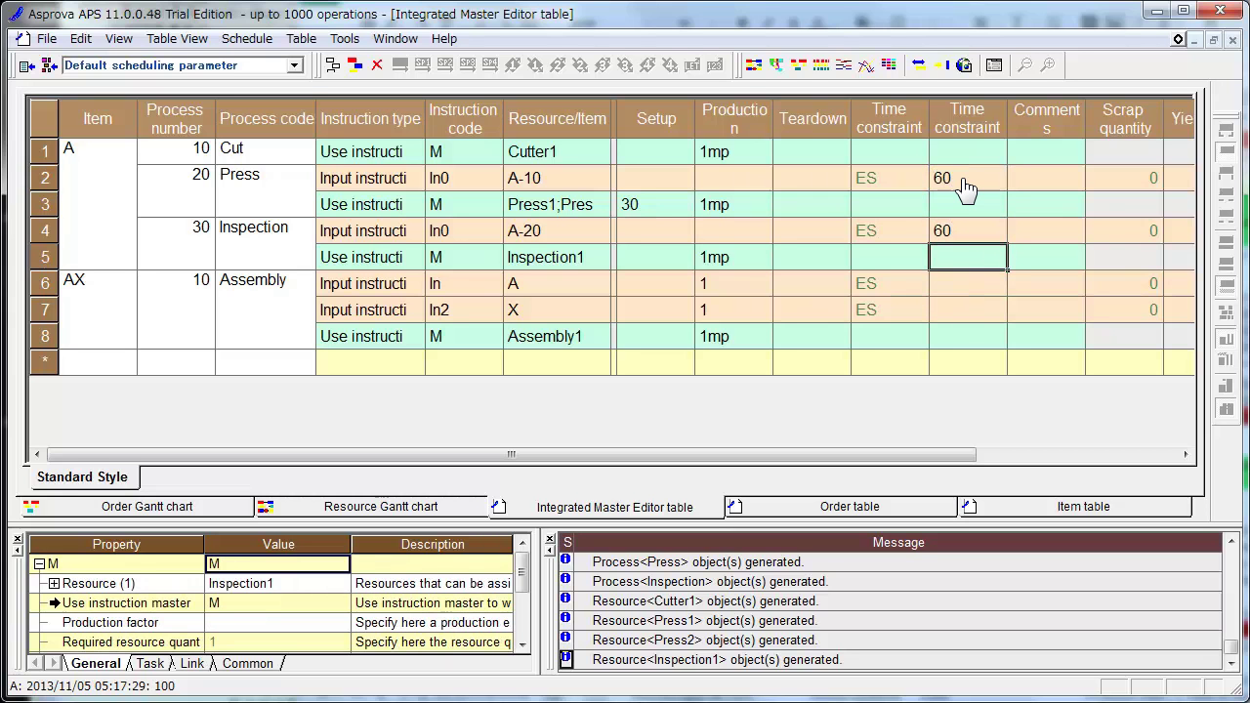
# Delete the Inventory-A order from the Order table.
pyautogui.hotkey('ctrl', 'Tab')
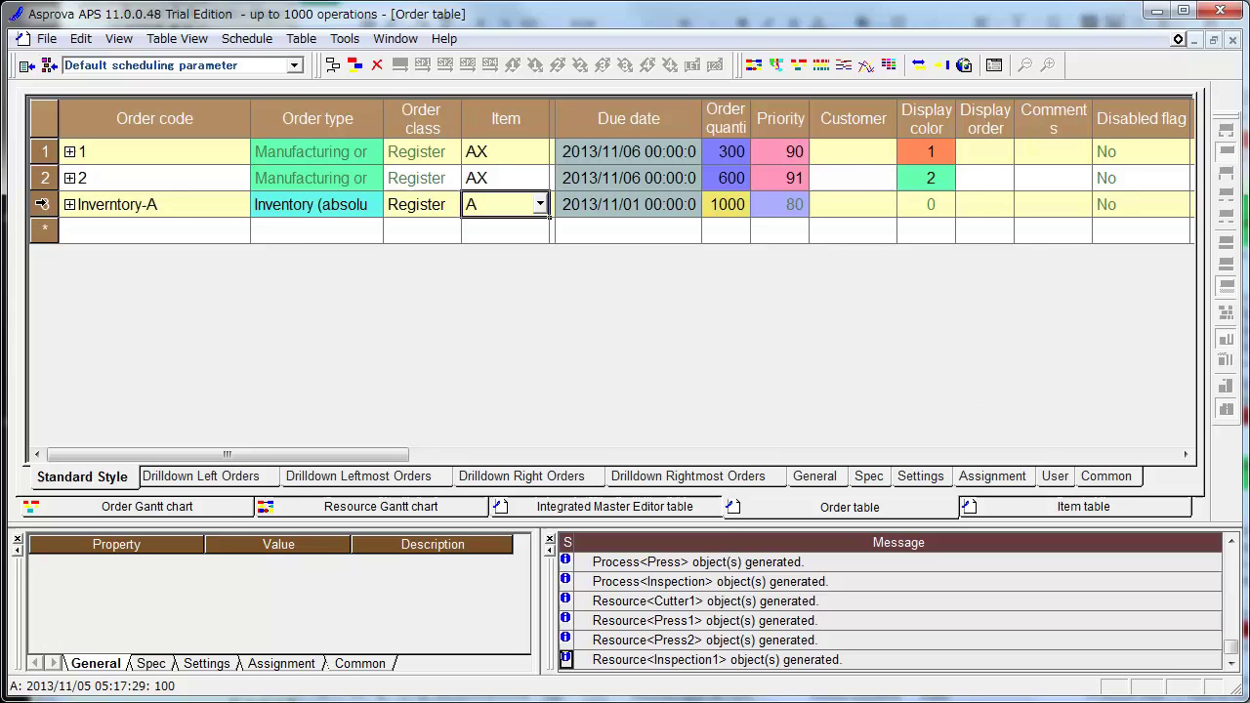
pyautogui.click(42, 204)
pyautogui.rightClick(42, 205)
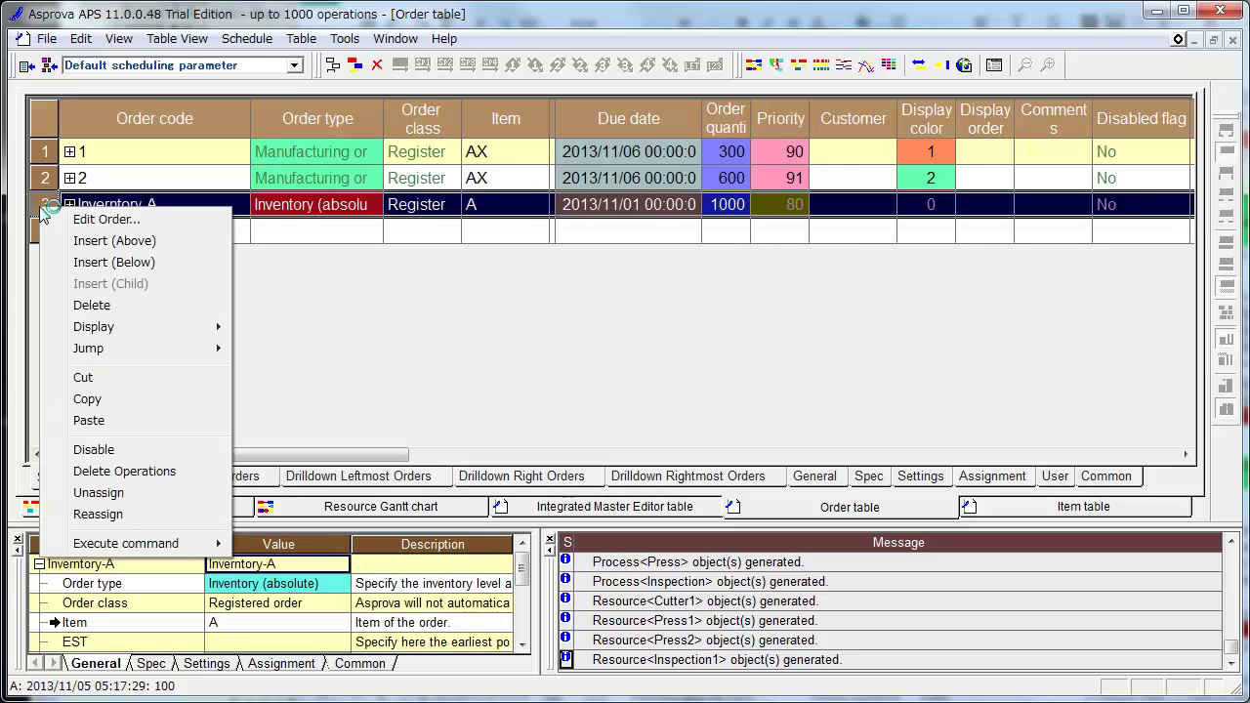
pyautogui.click(112, 308)
pyautogui.click(158, 213)
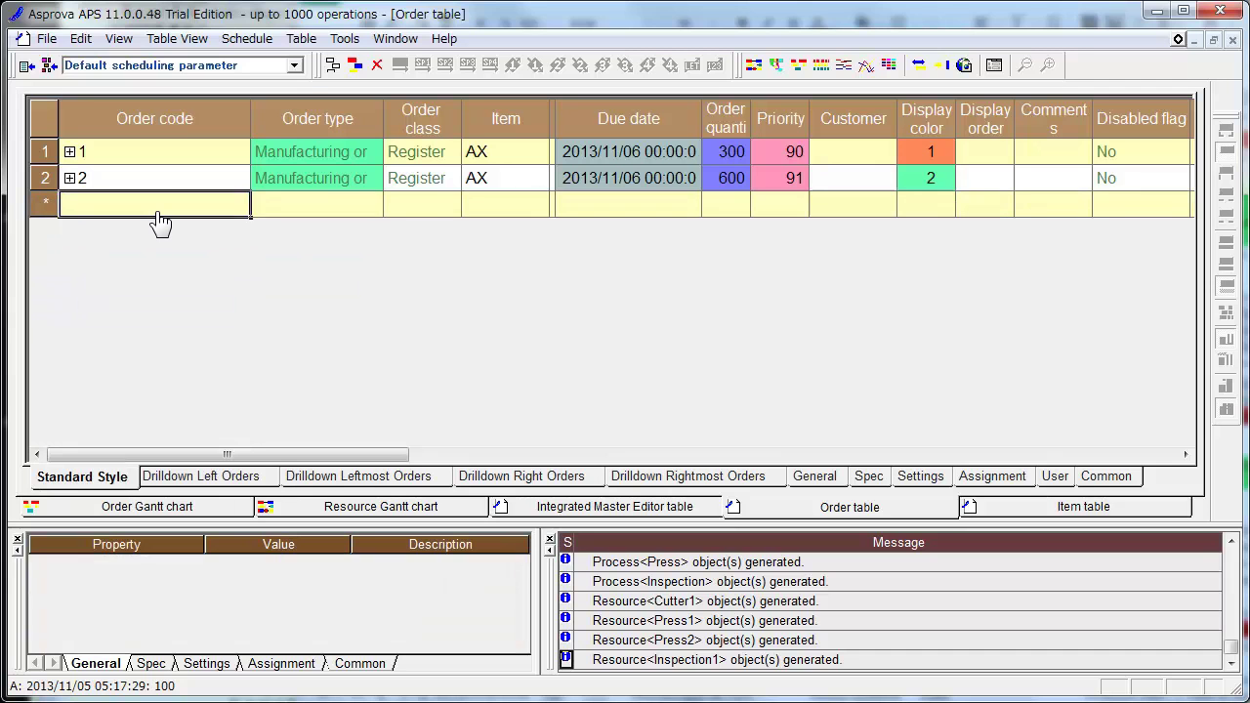
# Add order 3 for item A, pasting due date 2013/11/06 from the row above.
pyautogui.write('3')
pyautogui.press('Tab')
pyautogui.press('Tab')
pyautogui.press('Tab')
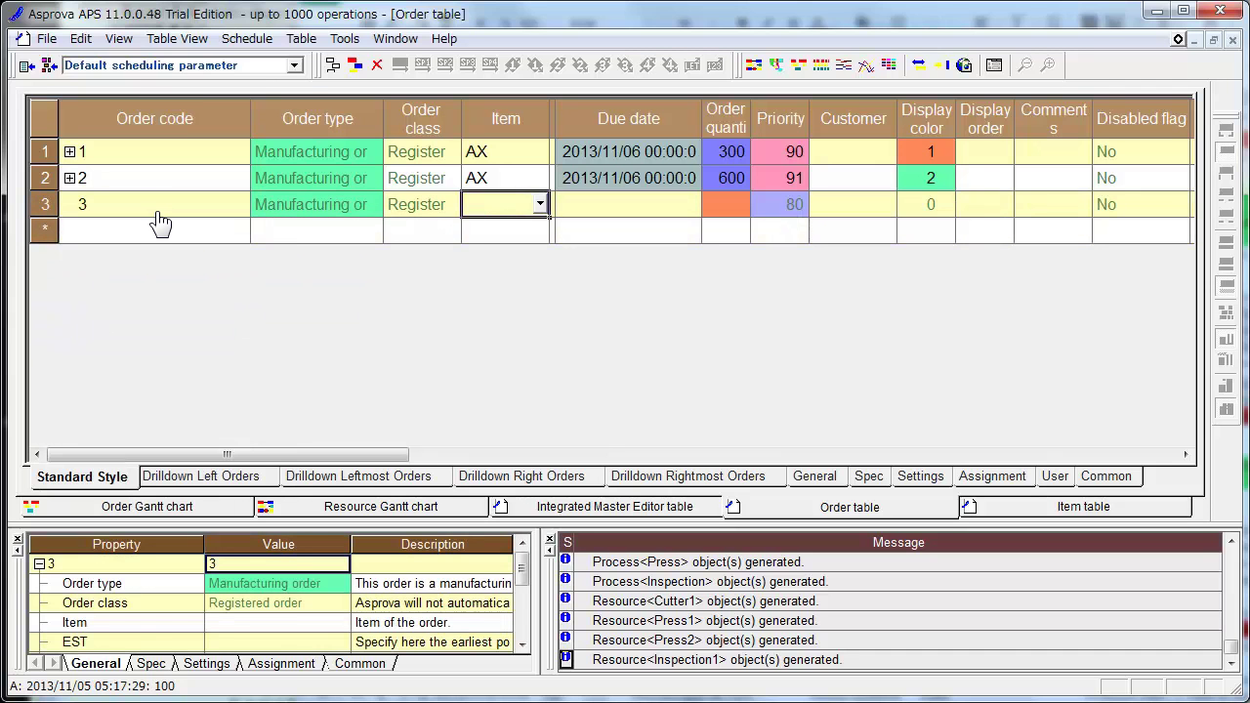
pyautogui.write('A')
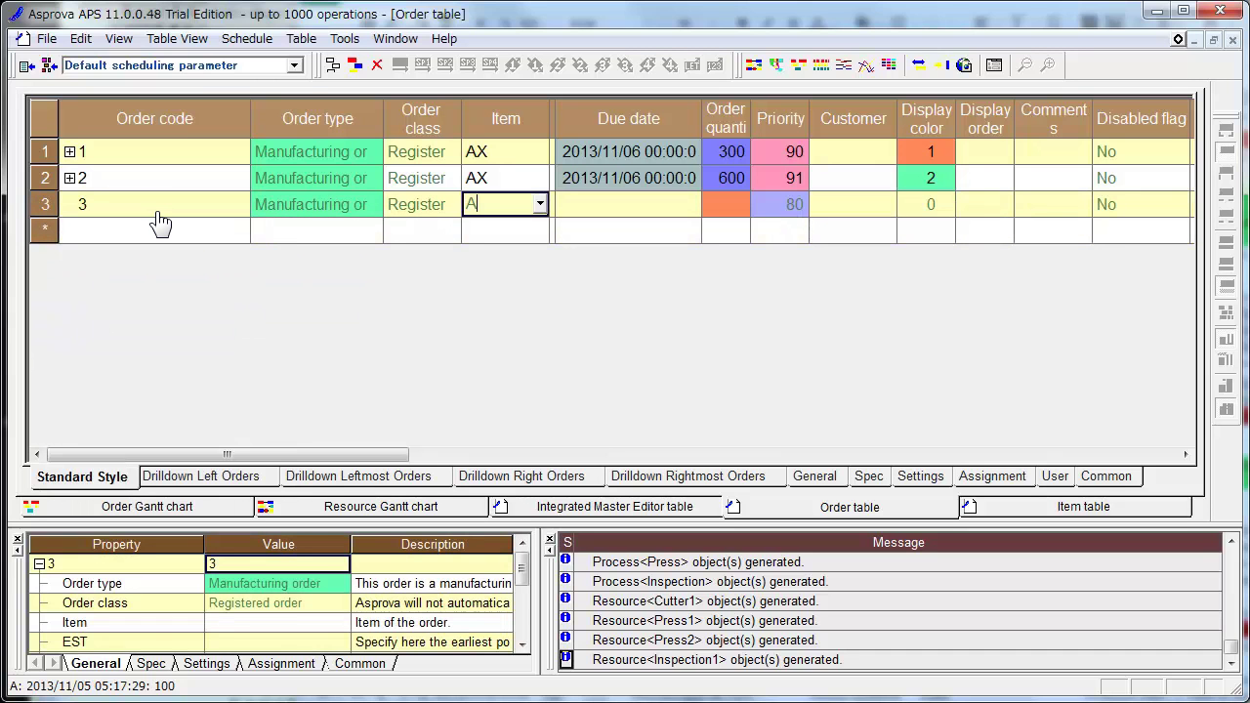
pyautogui.press('Tab')
pyautogui.press('Up')
pyautogui.press('Down')
pyautogui.write('2013/11/06 00:00:00')
pyautogui.press('Tab')
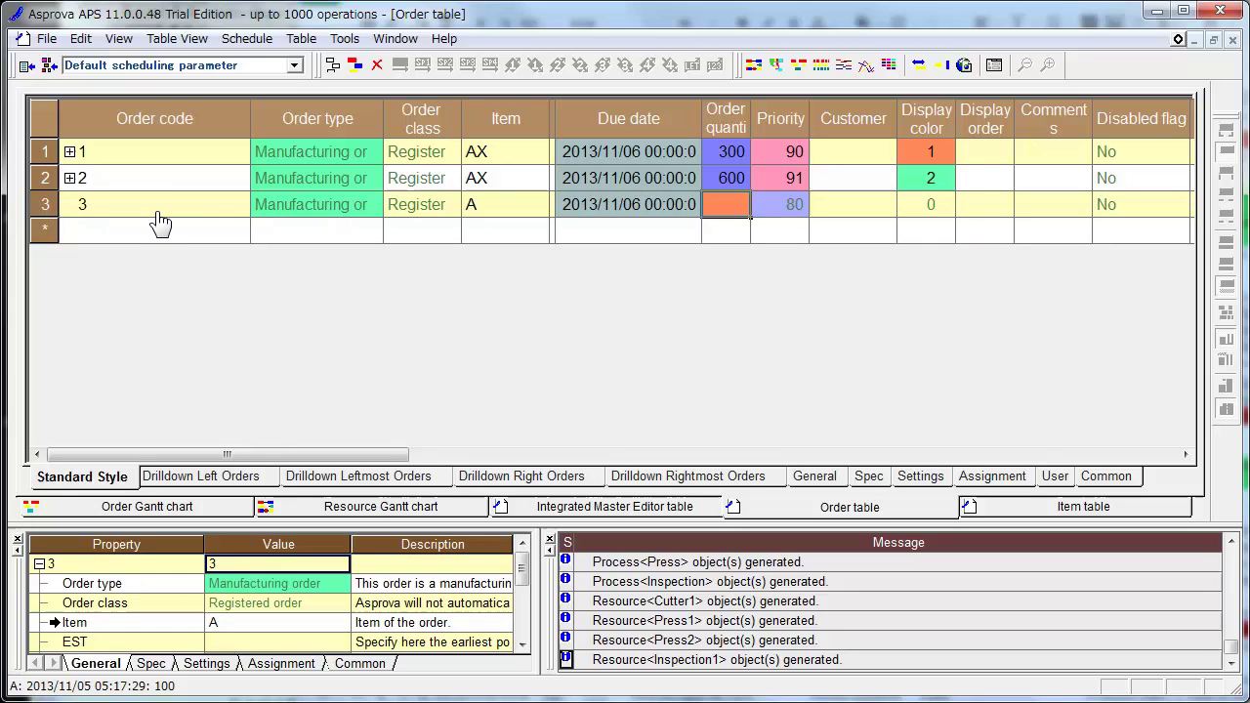
# Give order 3 quantity 1000, priority 90 and display colour 3.
pyautogui.write('10')
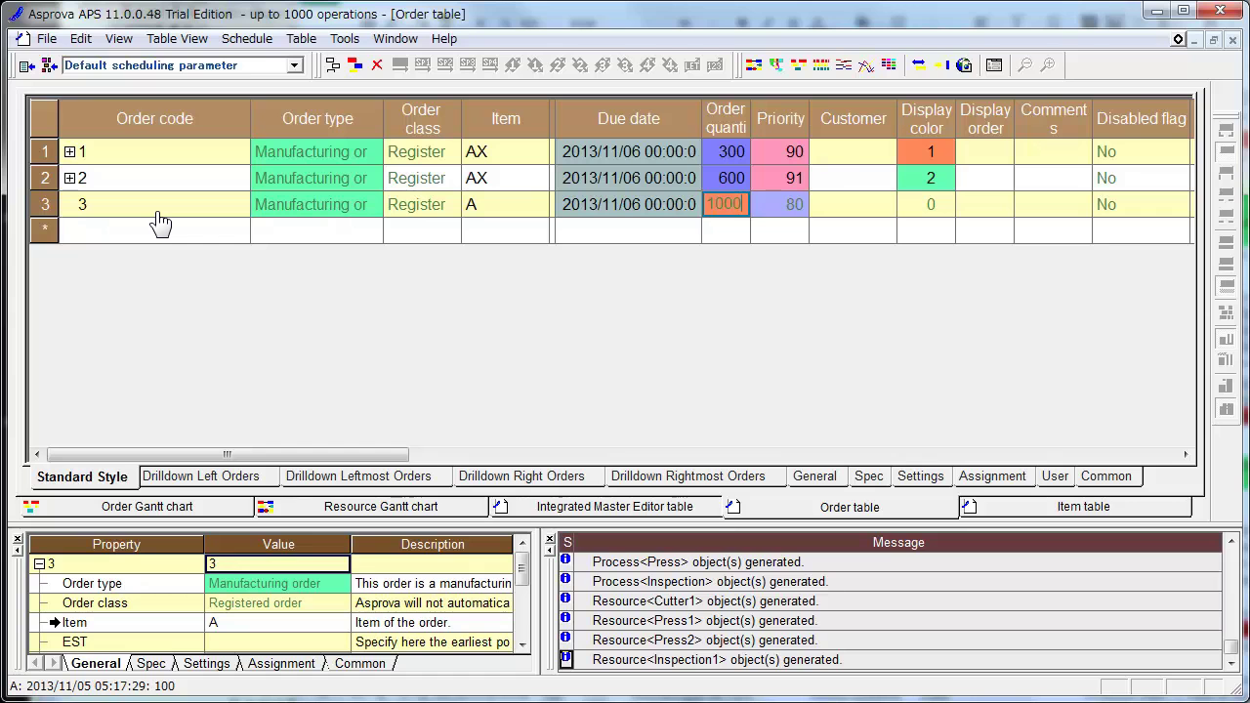
pyautogui.write('00')
pyautogui.press('Return')
pyautogui.press('Tab')
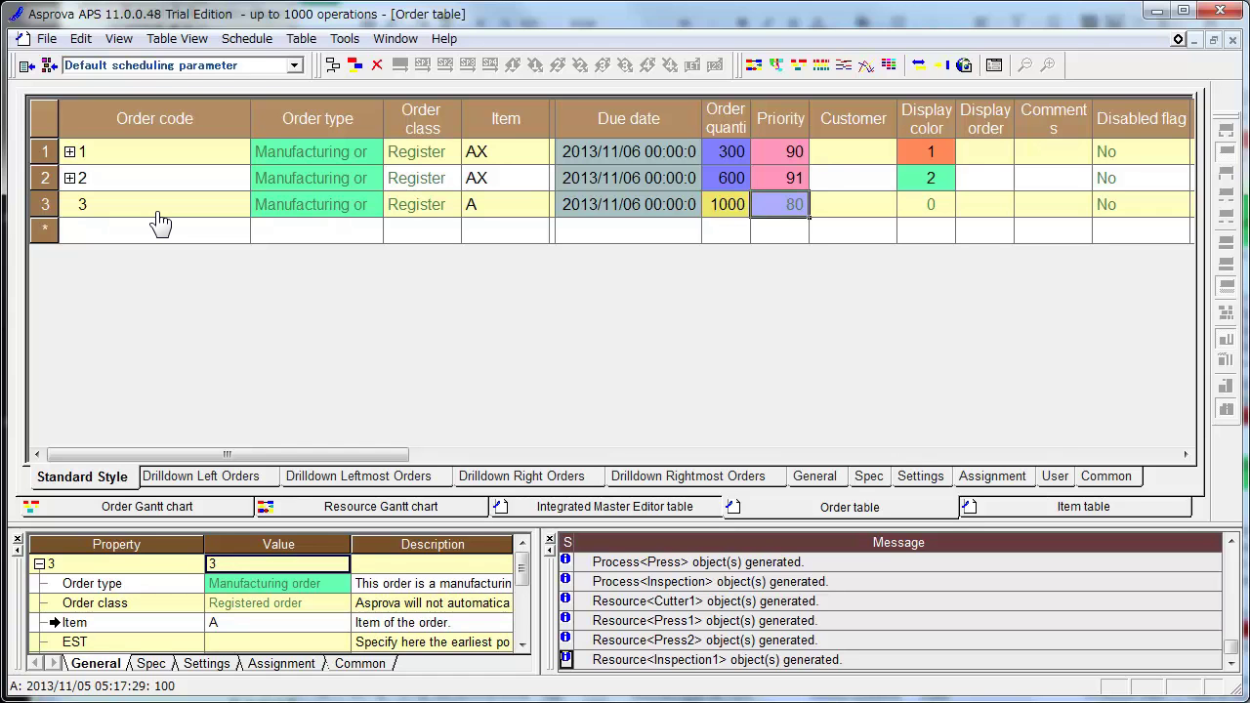
pyautogui.write('90')
pyautogui.press('Return')
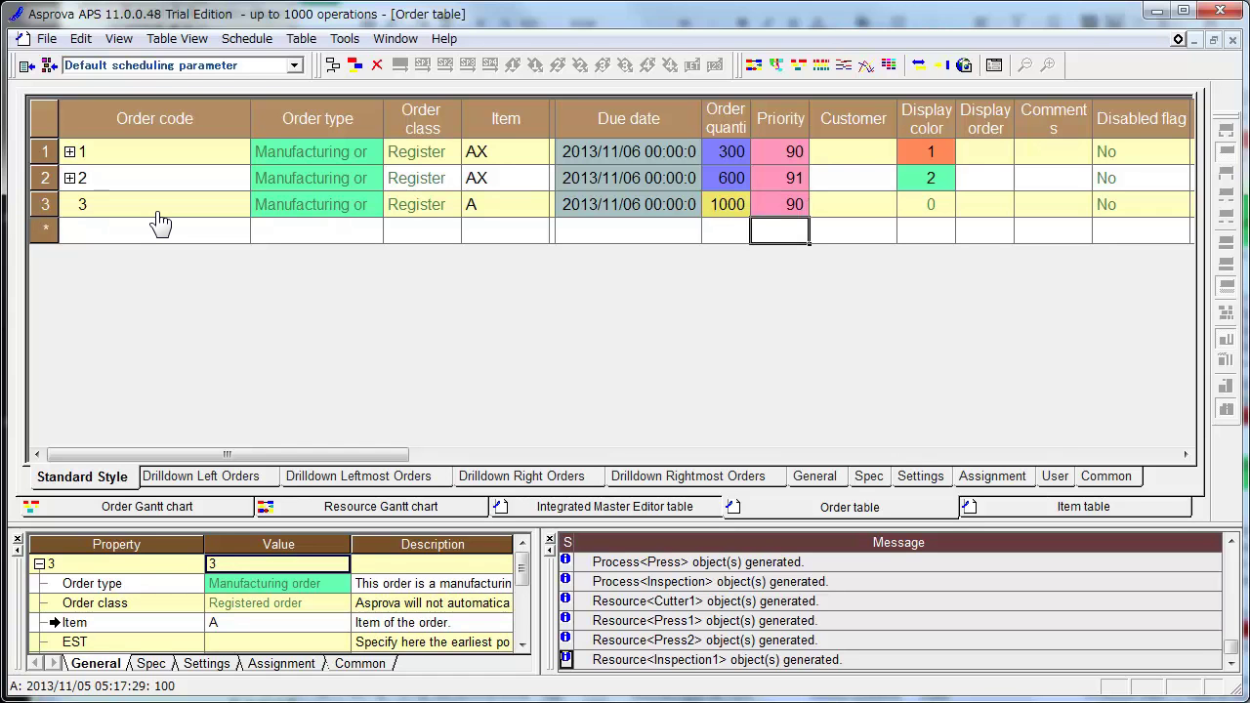
pyautogui.press('Up')
pyautogui.press('Tab')
pyautogui.press('Tab')
pyautogui.write('3')
pyautogui.press('Return')
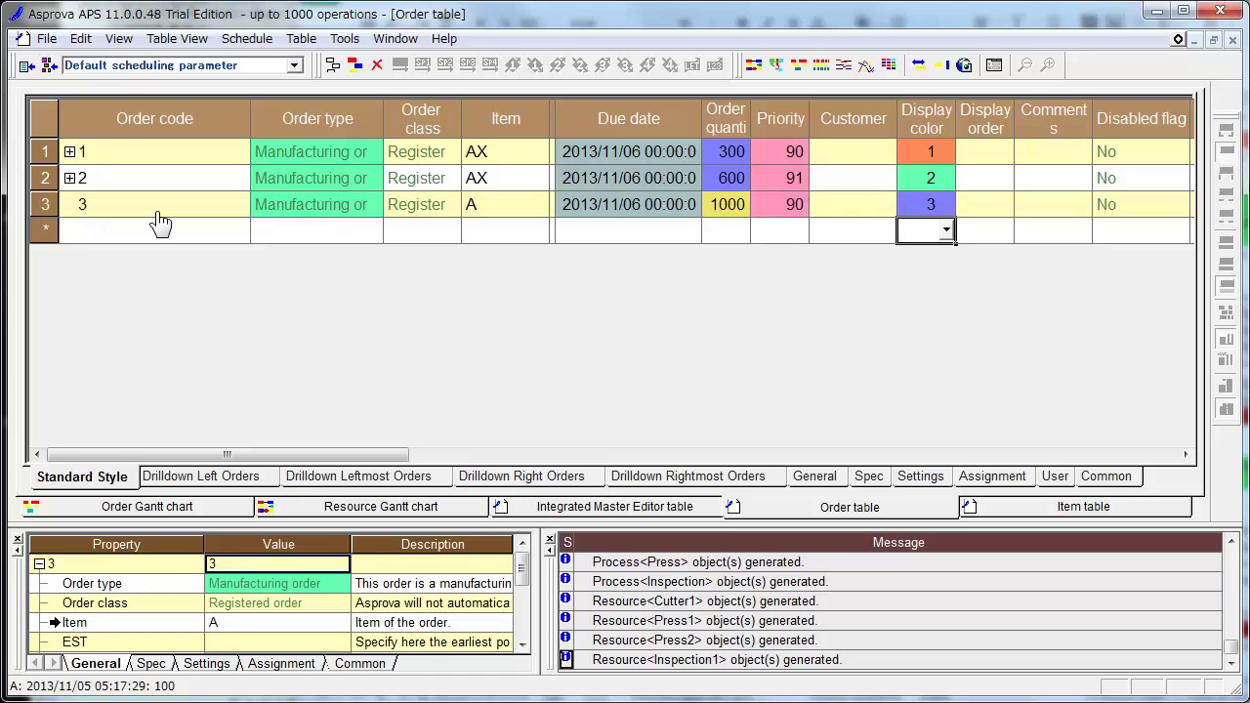
pyautogui.press('Up')
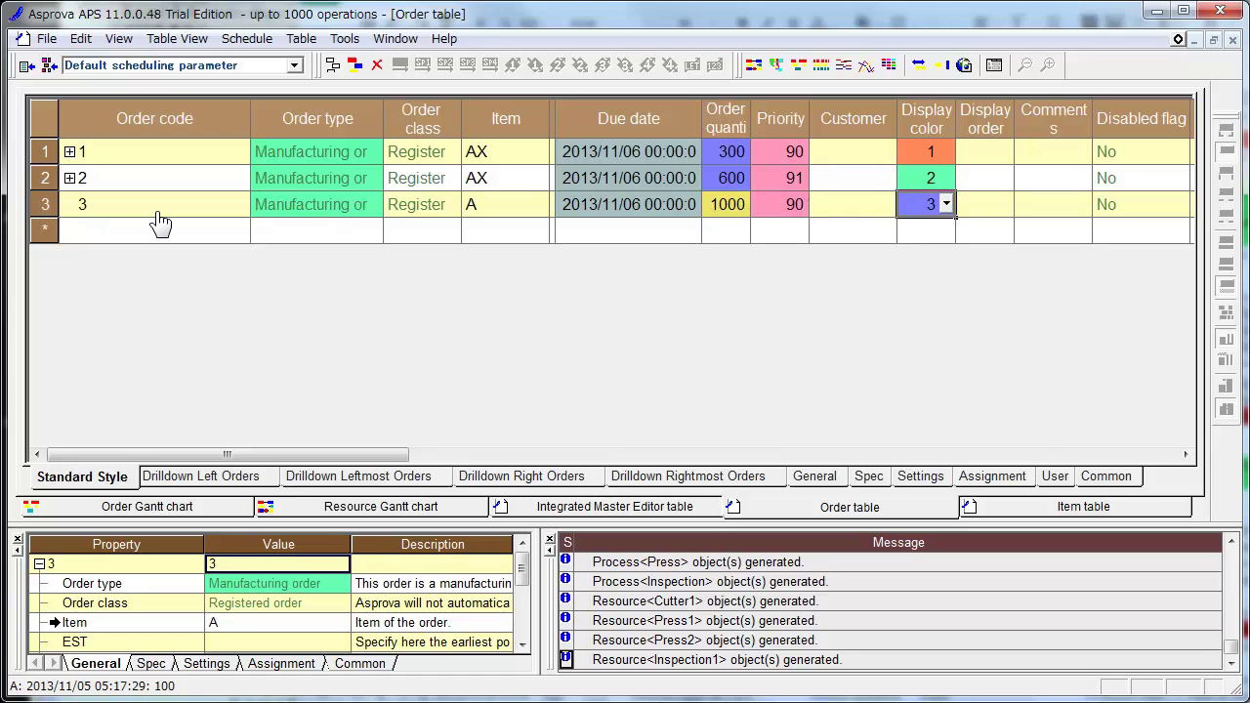
# Reschedule in the Resource Gantt chart and inspect order 3's Cutter1 and Inspection1 operations.
pyautogui.click(386, 515)
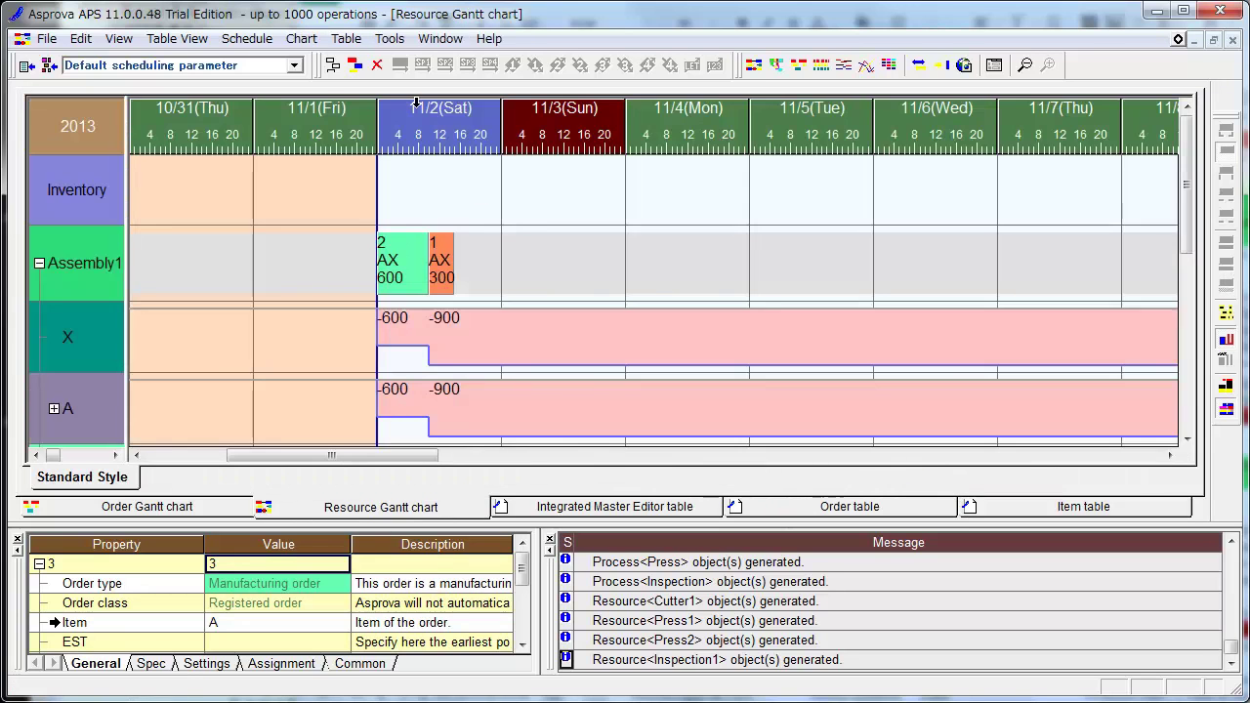
pyautogui.click(357, 66)
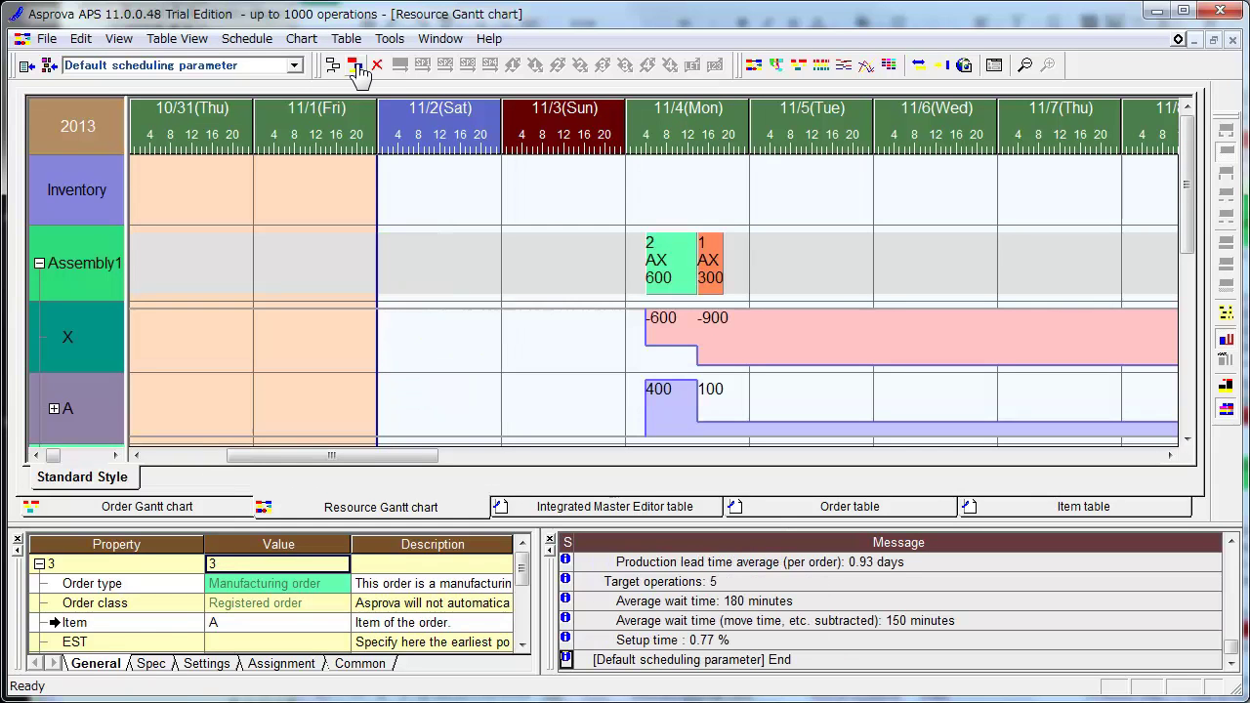
pyautogui.scroll(-1, 245, 313)
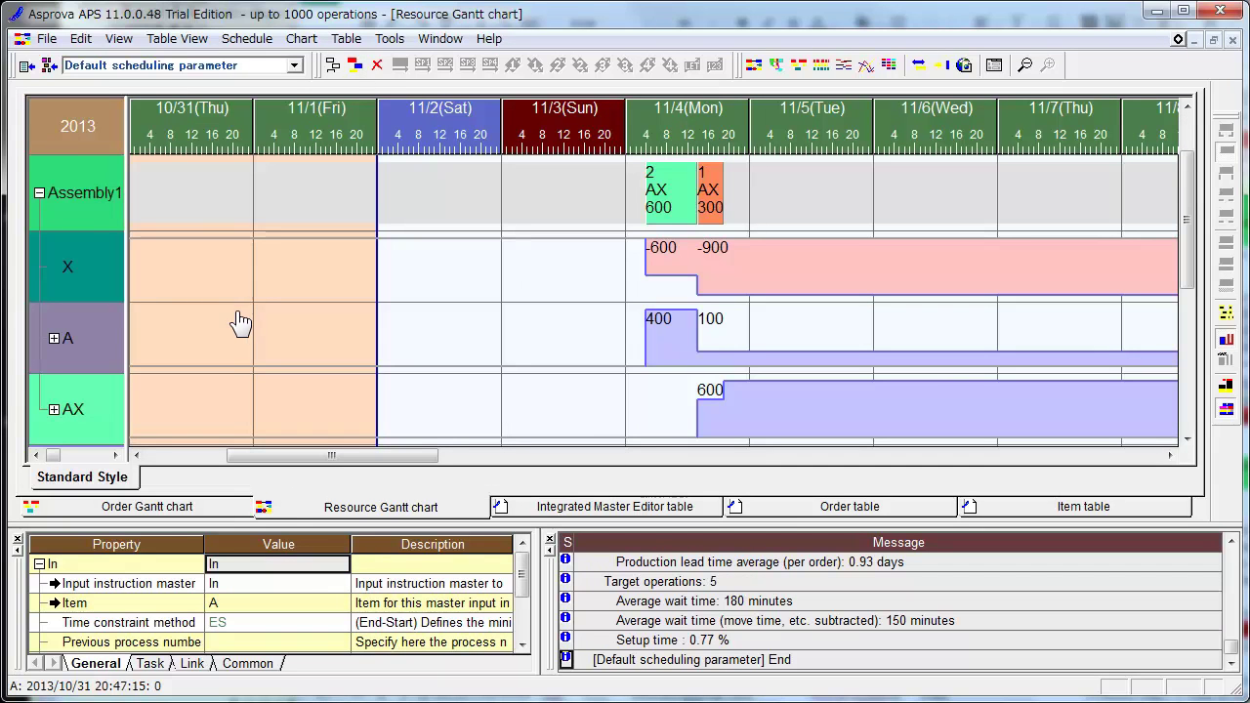
pyautogui.click(40, 194)
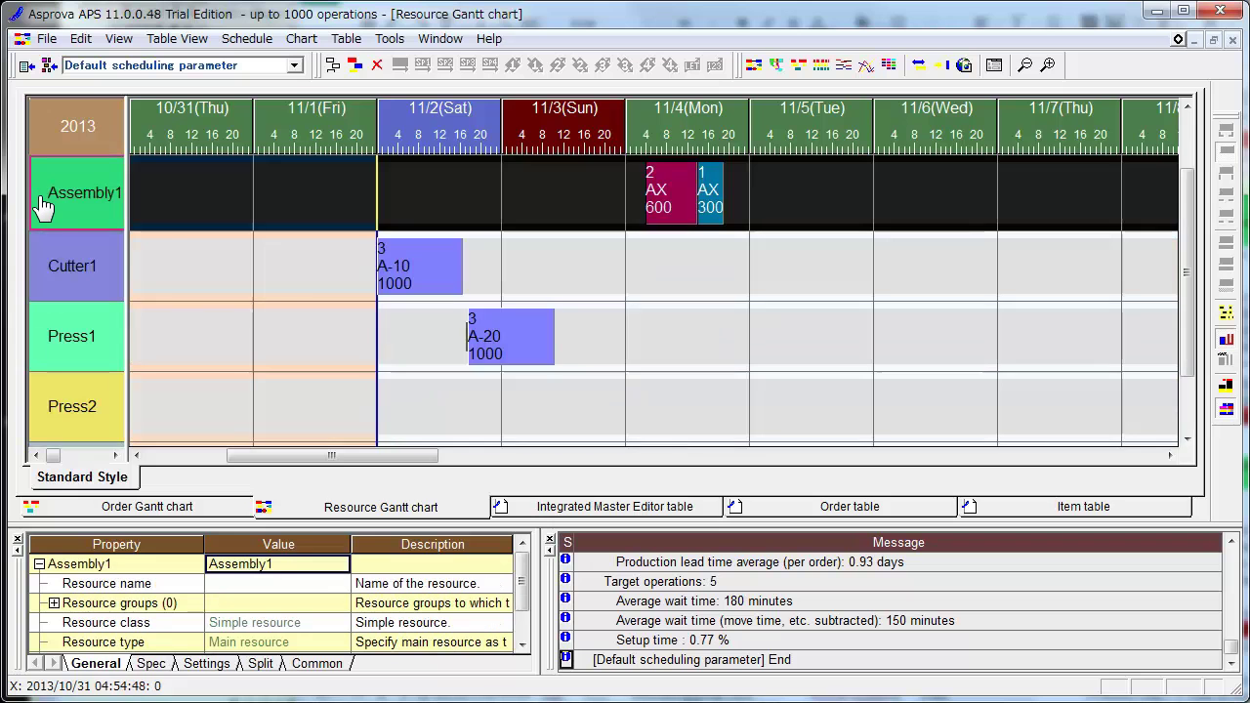
pyautogui.click(260, 329)
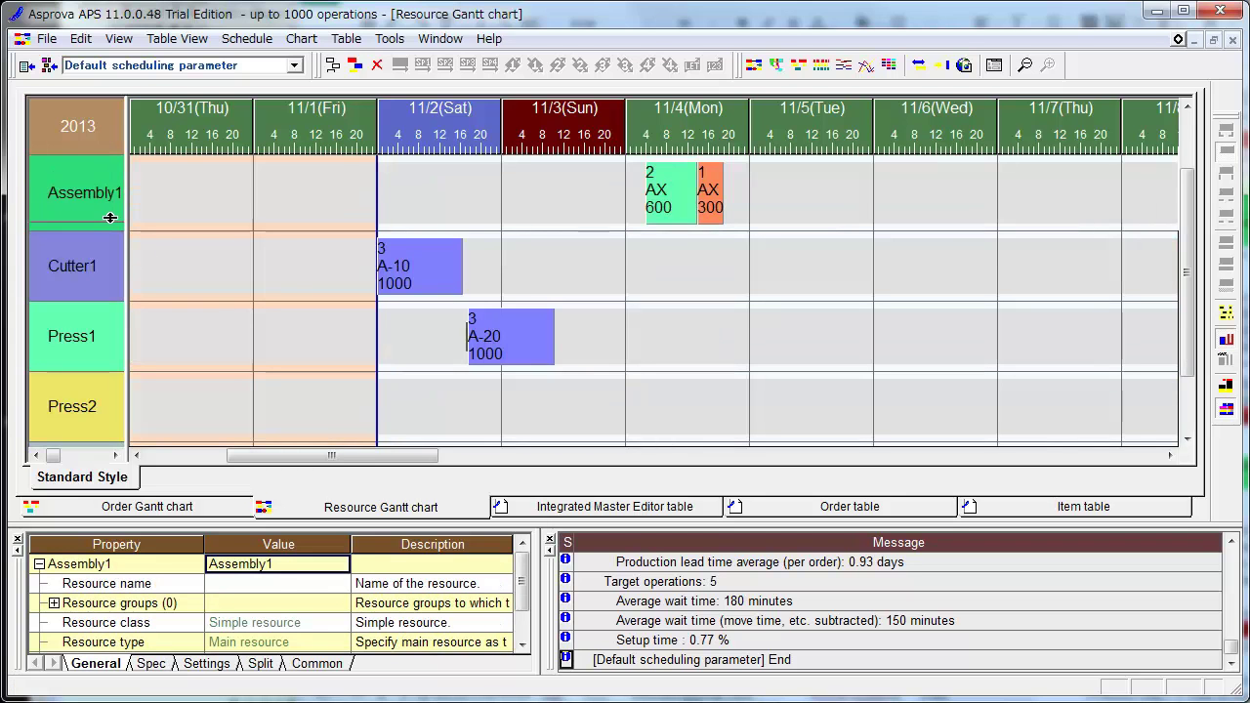
pyautogui.moveTo(110, 208); pyautogui.dragTo(111, 195)
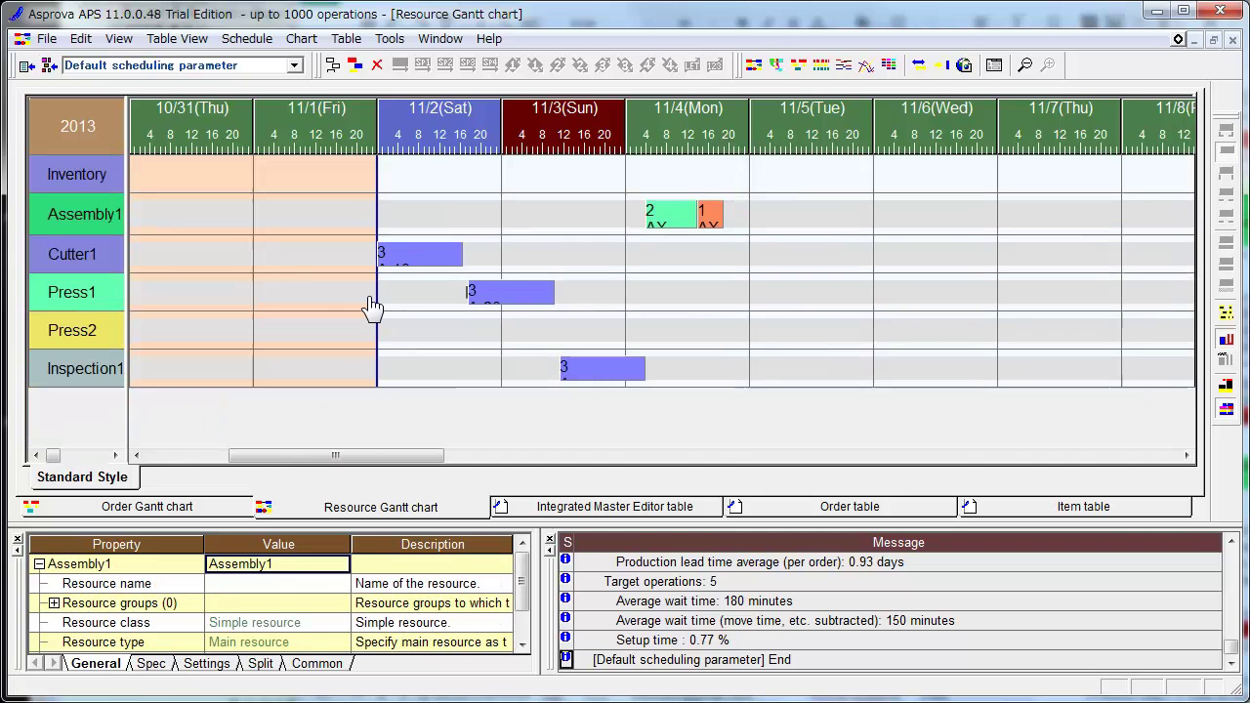
pyautogui.click(415, 267)
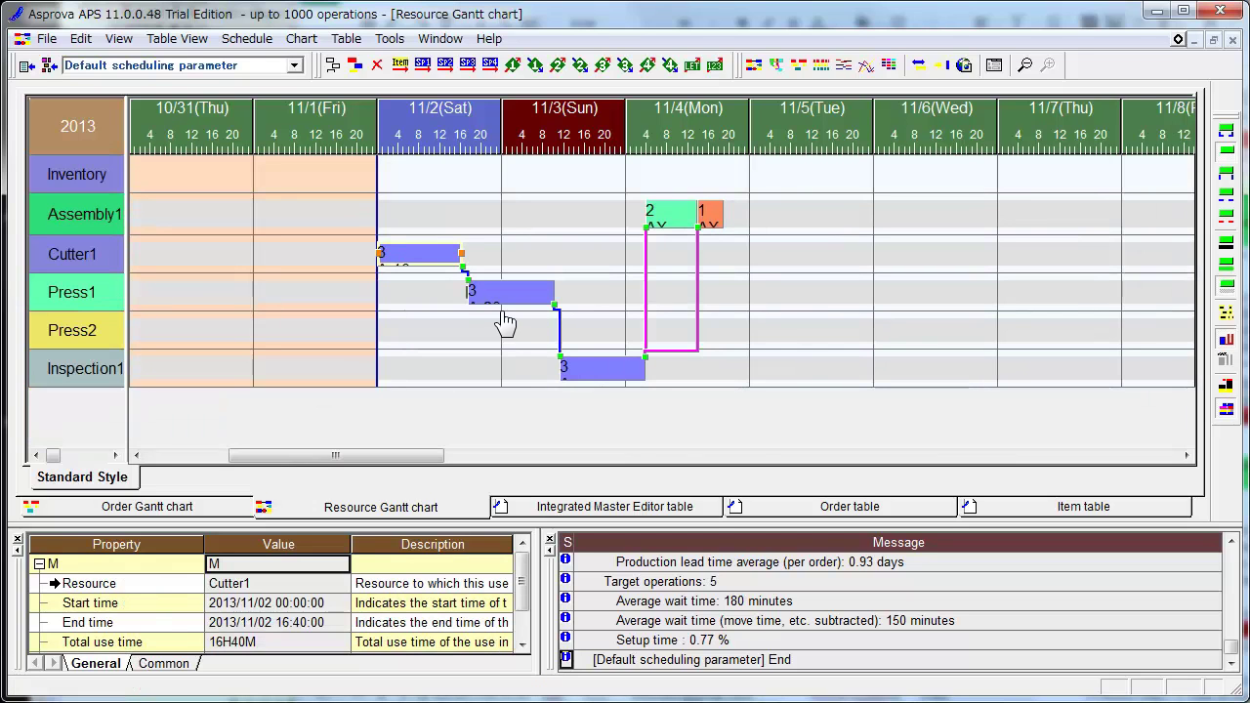
pyautogui.click(600, 375)
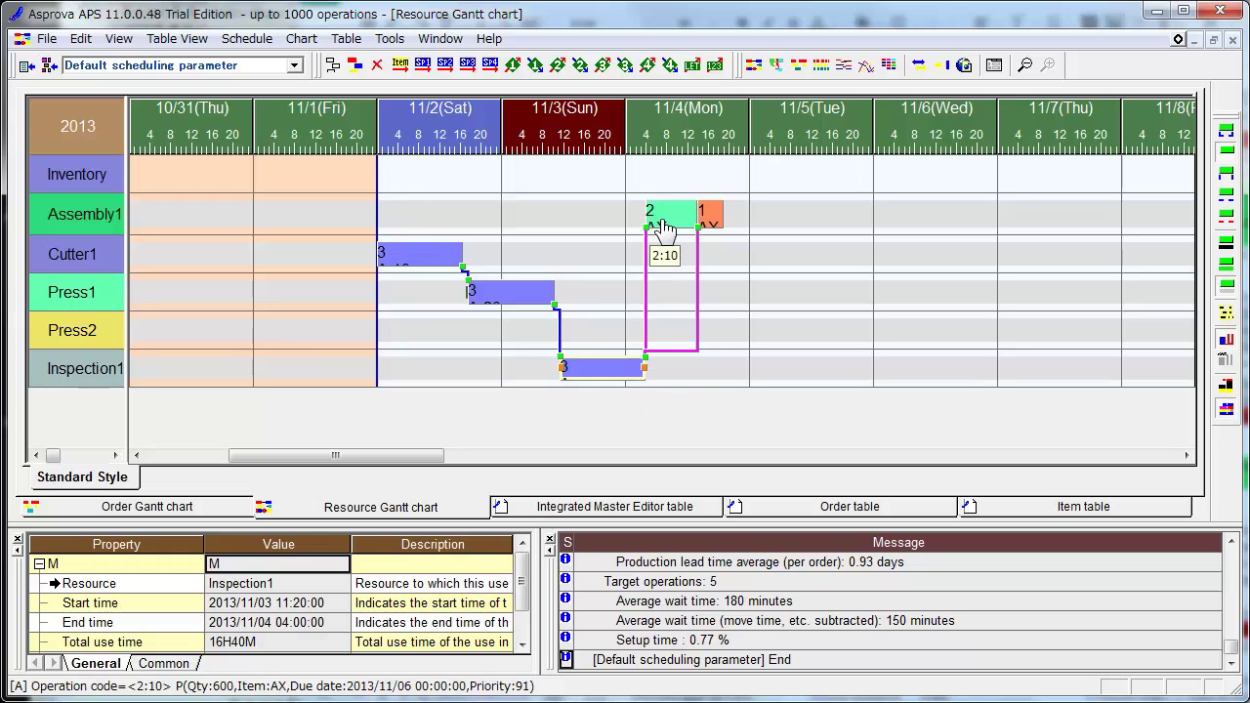
# Drill down from order 2's assembly operation to show inventory graphs for X, A and AX.
pyautogui.click(801, 419)
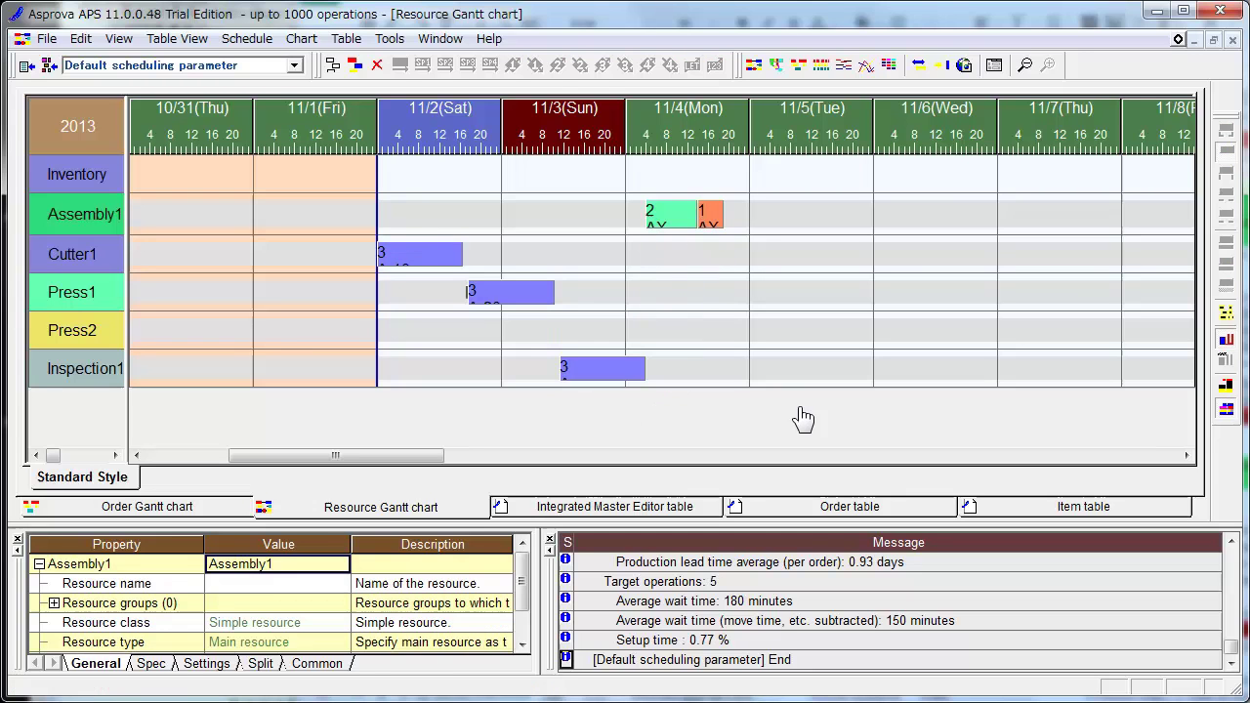
pyautogui.rightClick(666, 215)
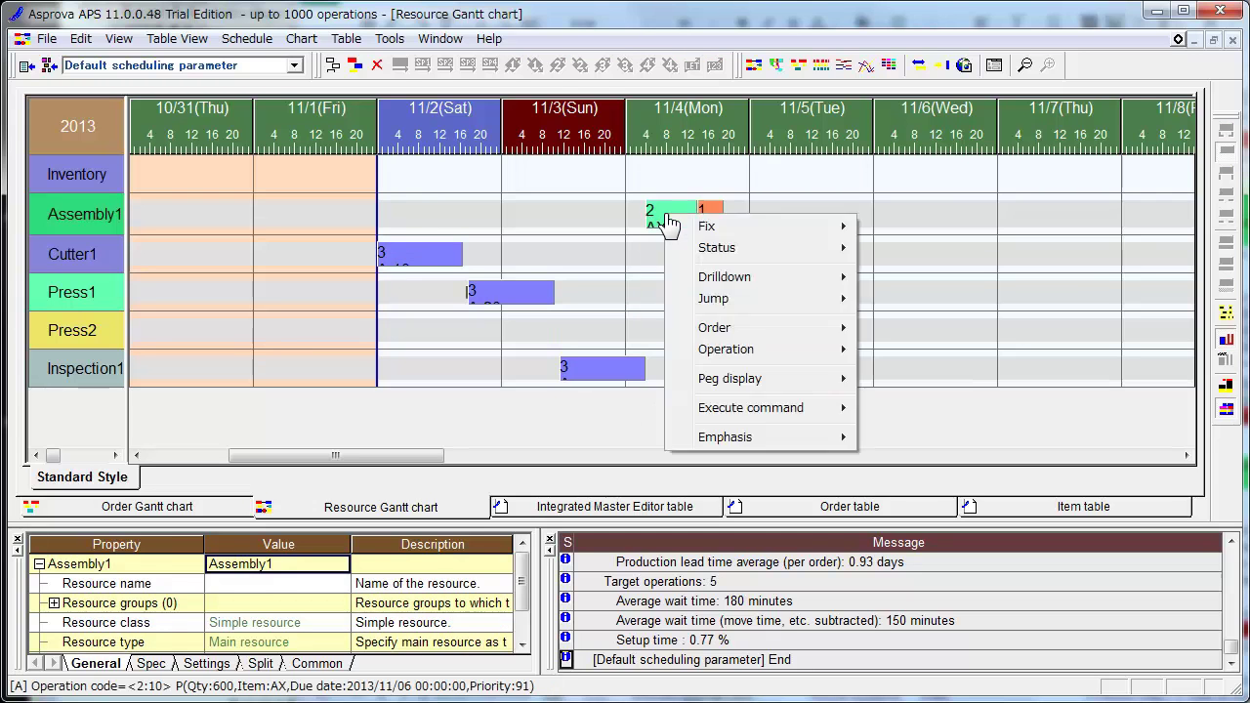
pyautogui.moveTo(670, 279)
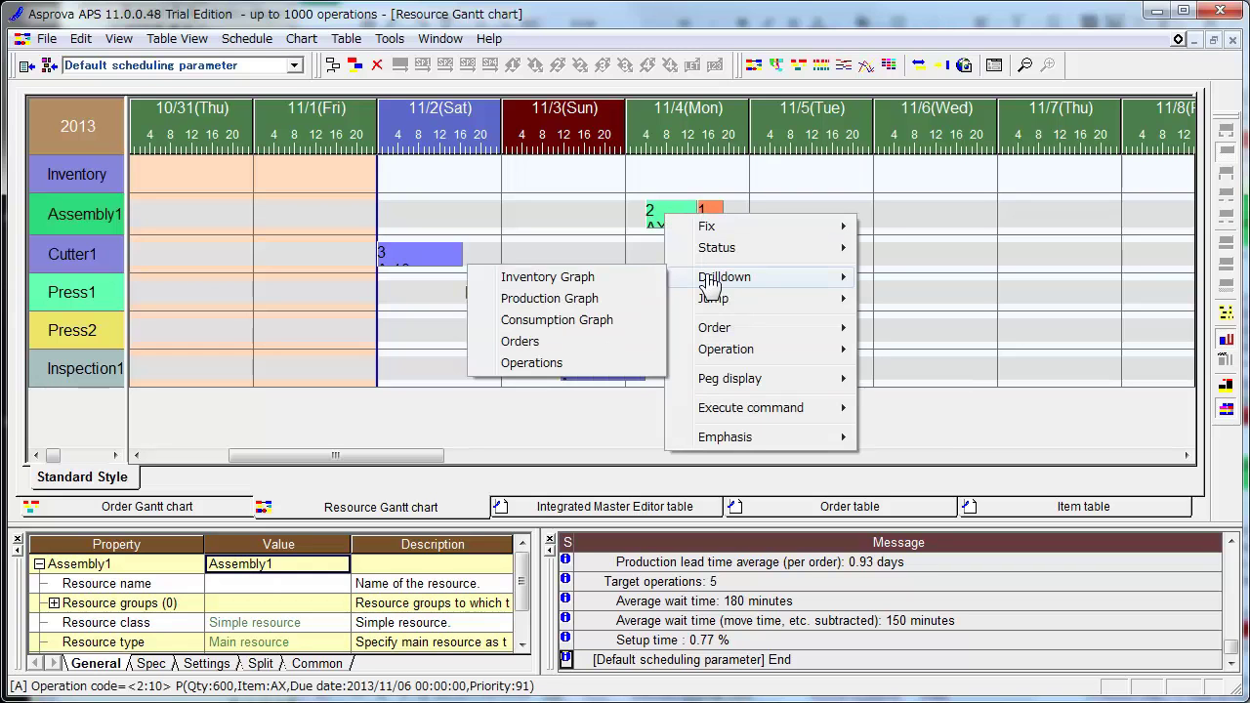
pyautogui.click(600, 278)
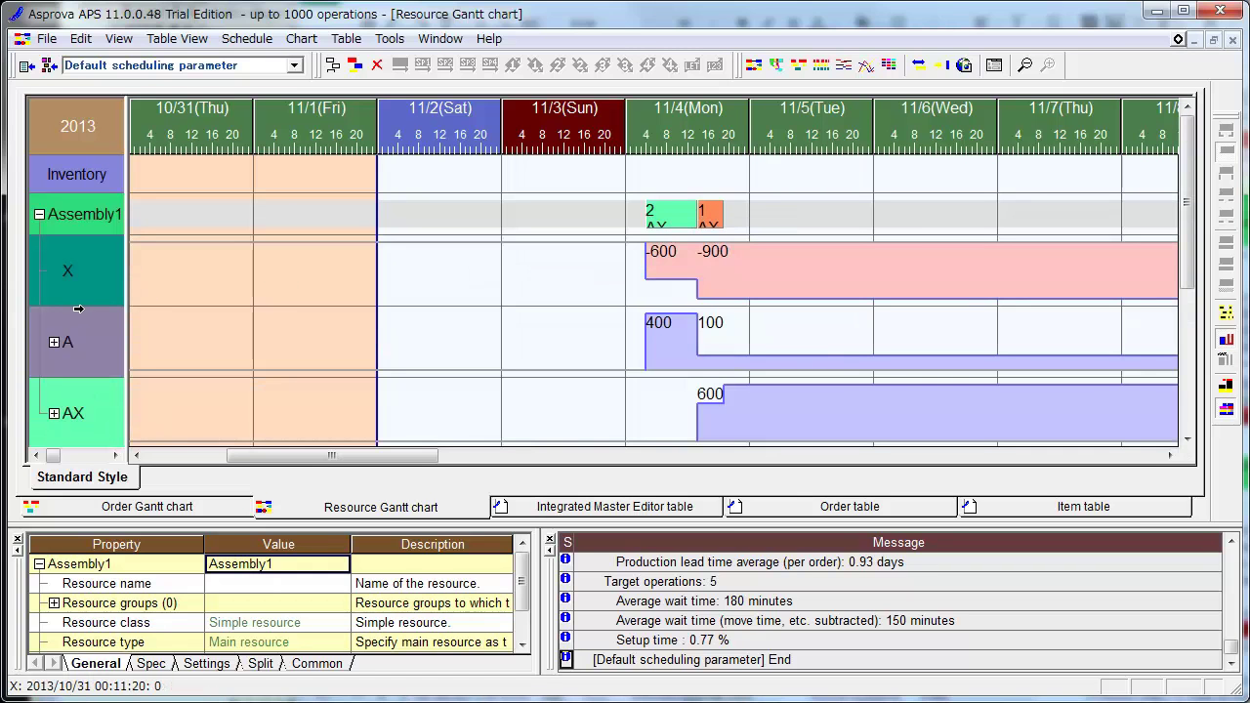
pyautogui.moveTo(77, 309); pyautogui.dragTo(84, 274)
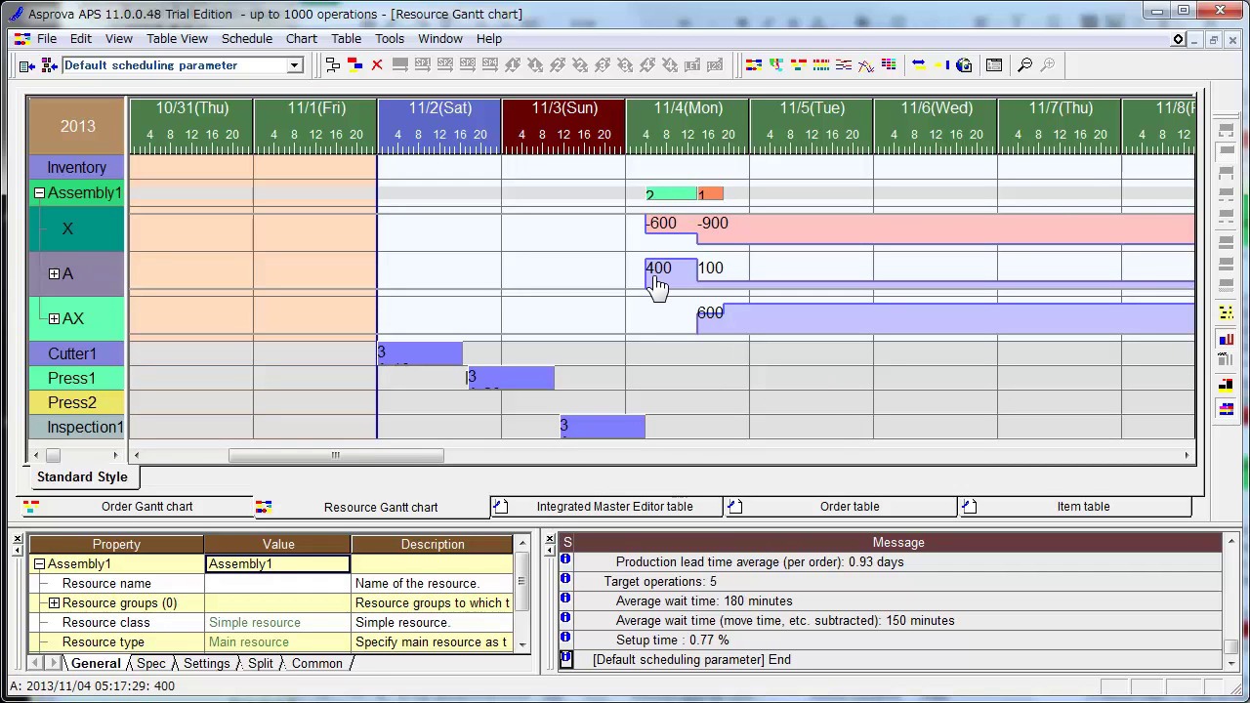
pyautogui.moveTo(660, 284)
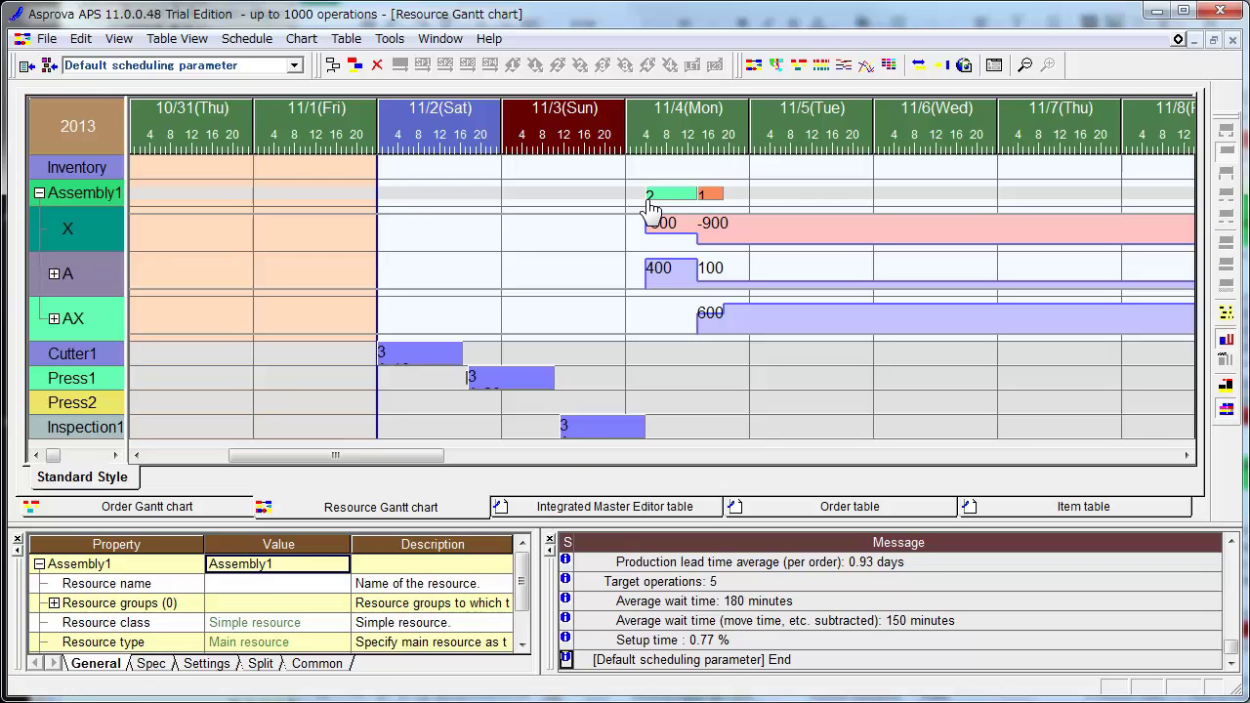
pyautogui.moveTo(663, 236)
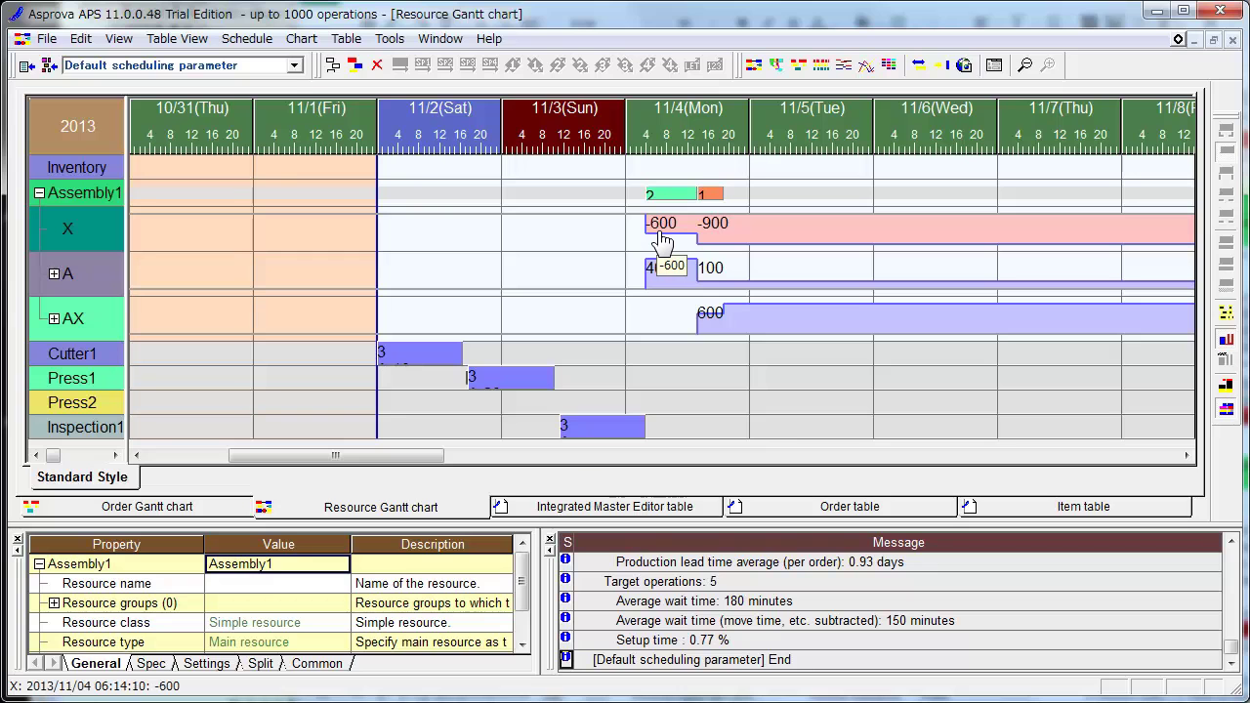
# In the Integrated Master Editor, enter time constraint 120 for Assembly inputs A and X.
pyautogui.click(634, 507)
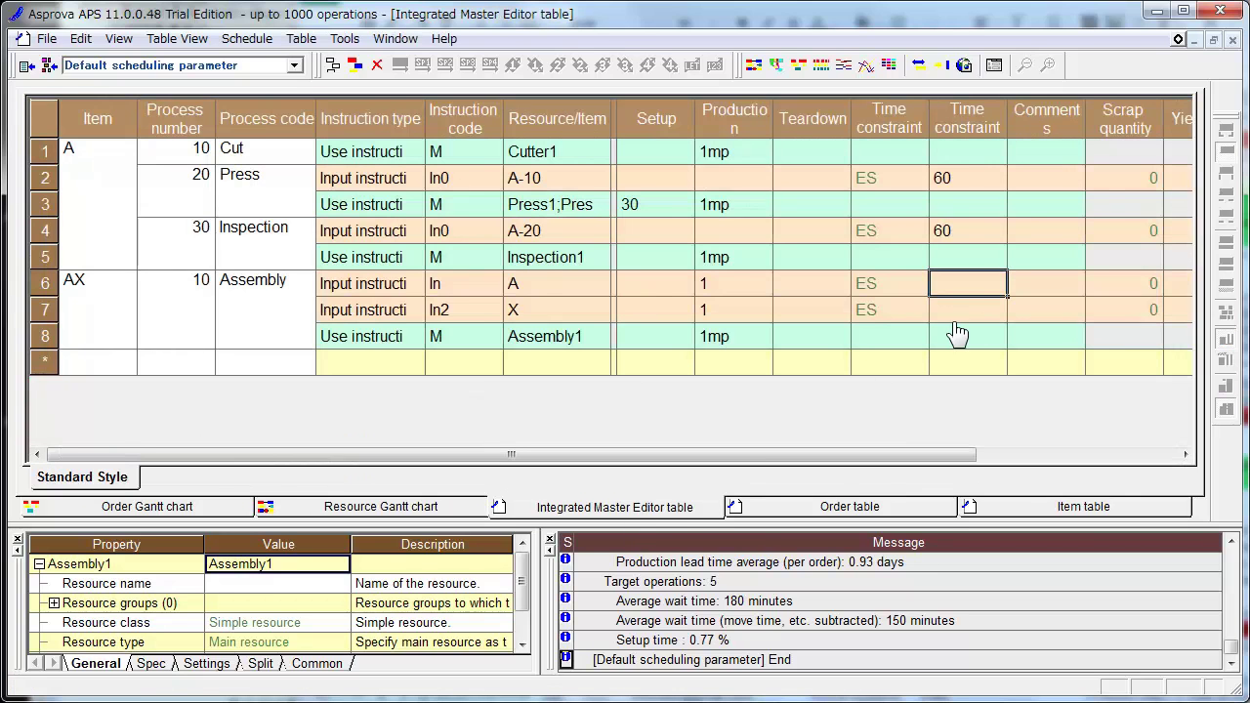
pyautogui.click(984, 310)
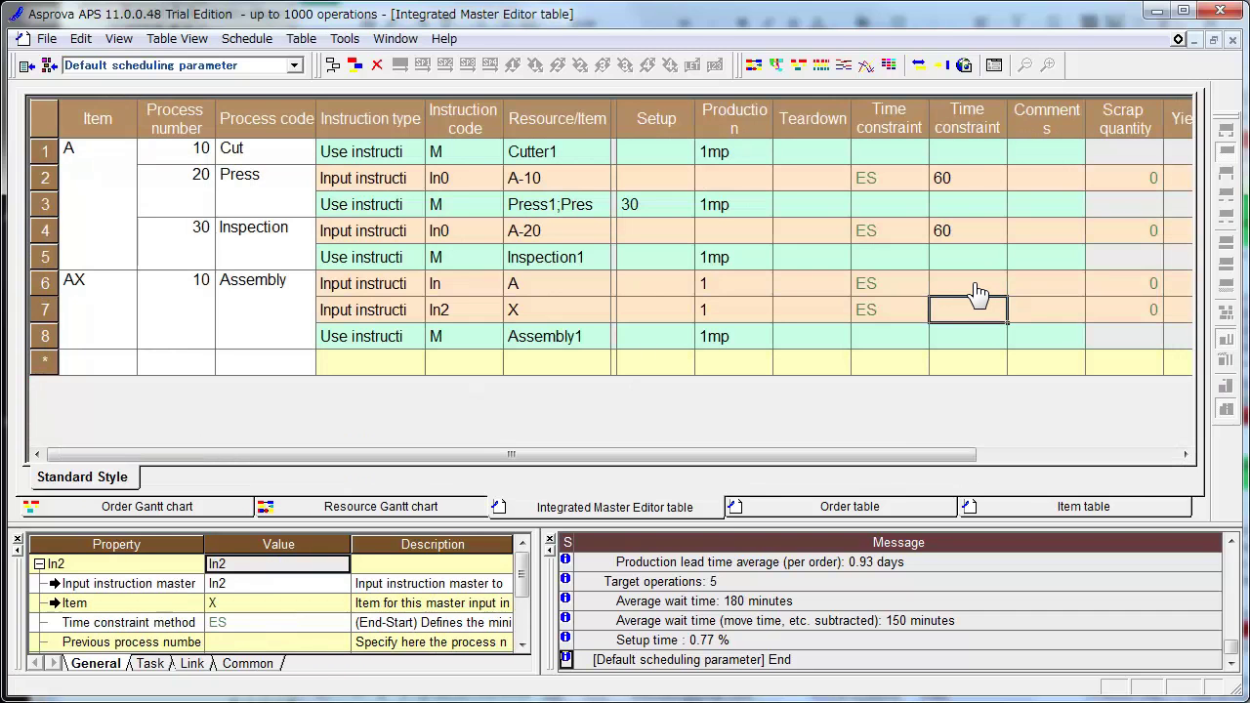
pyautogui.click(979, 291)
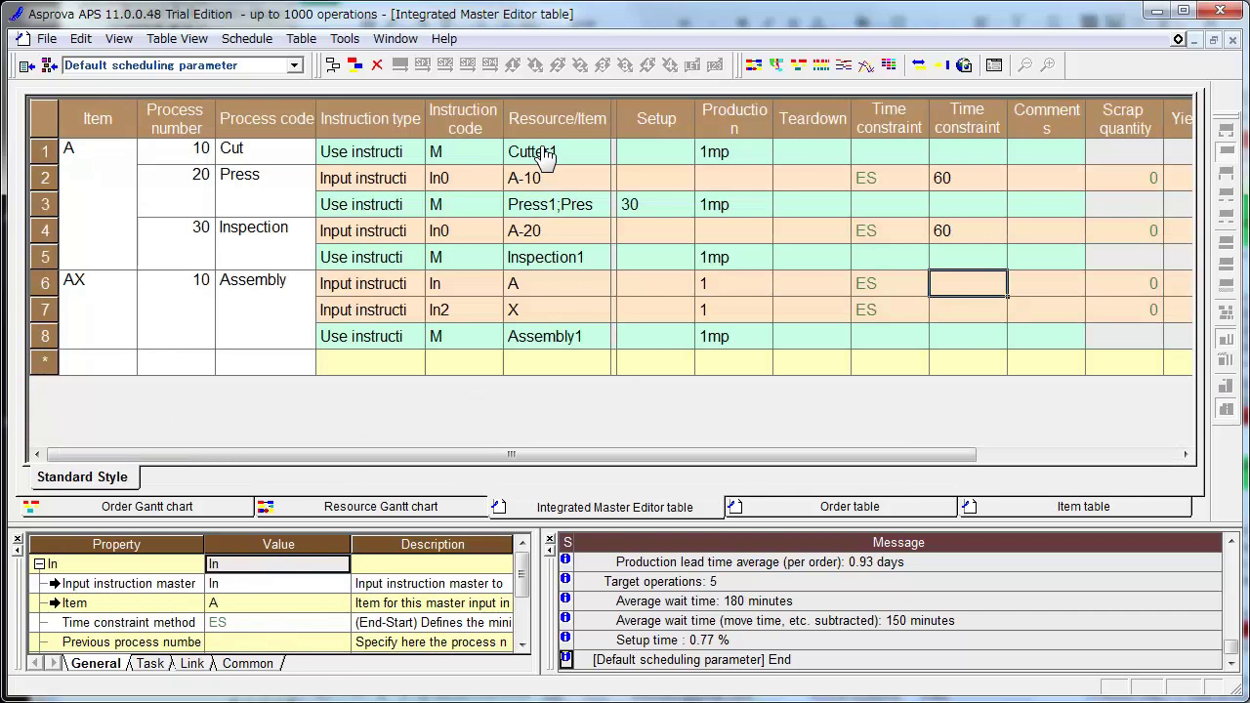
pyautogui.write('120')
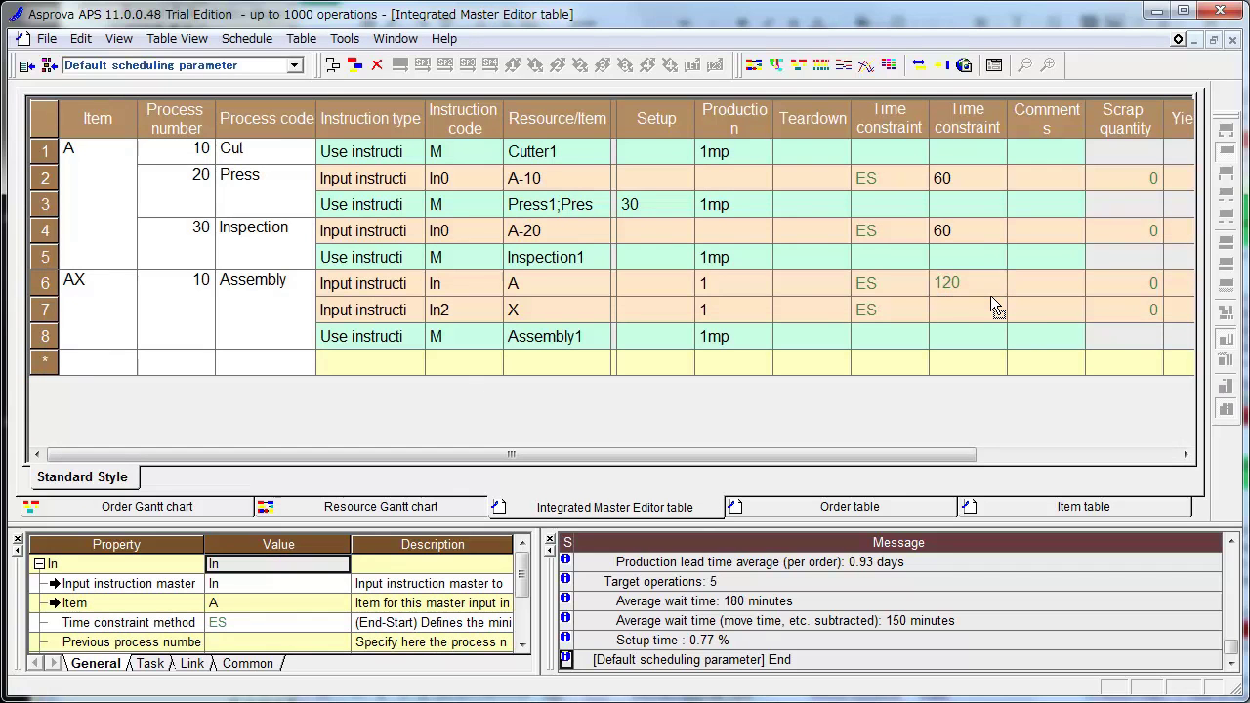
pyautogui.click(992, 301)
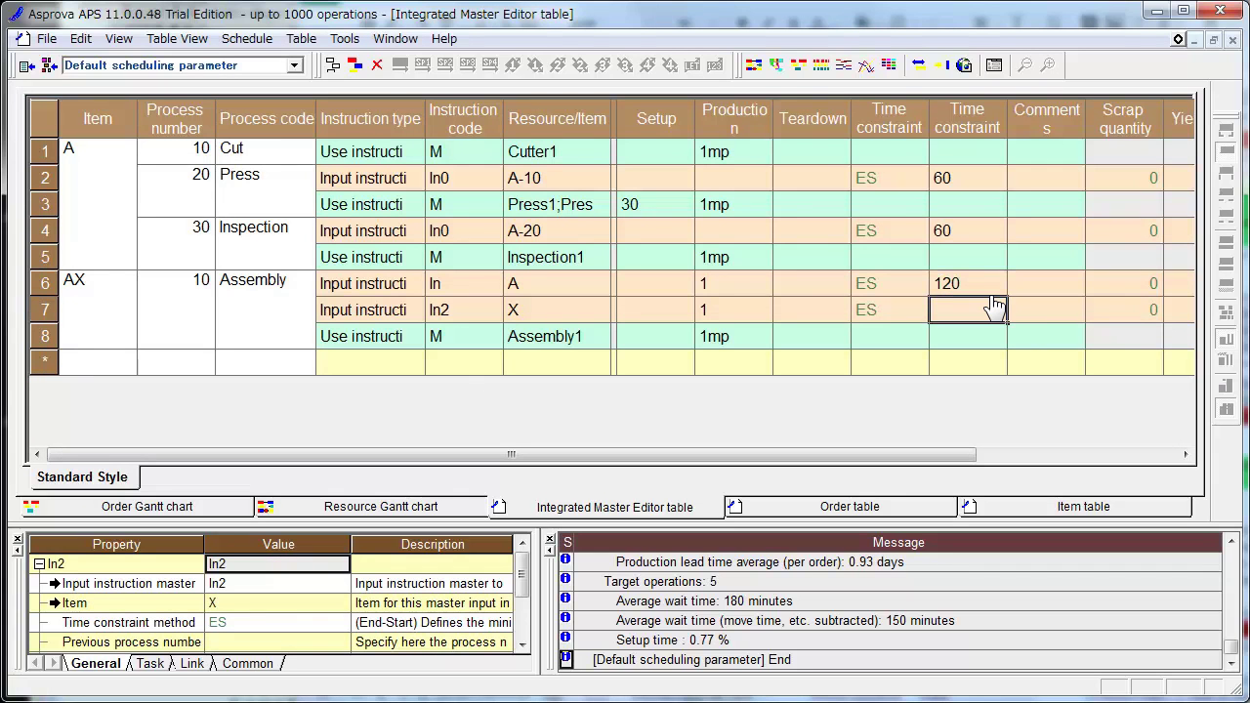
pyautogui.write('120')
pyautogui.press('Up')
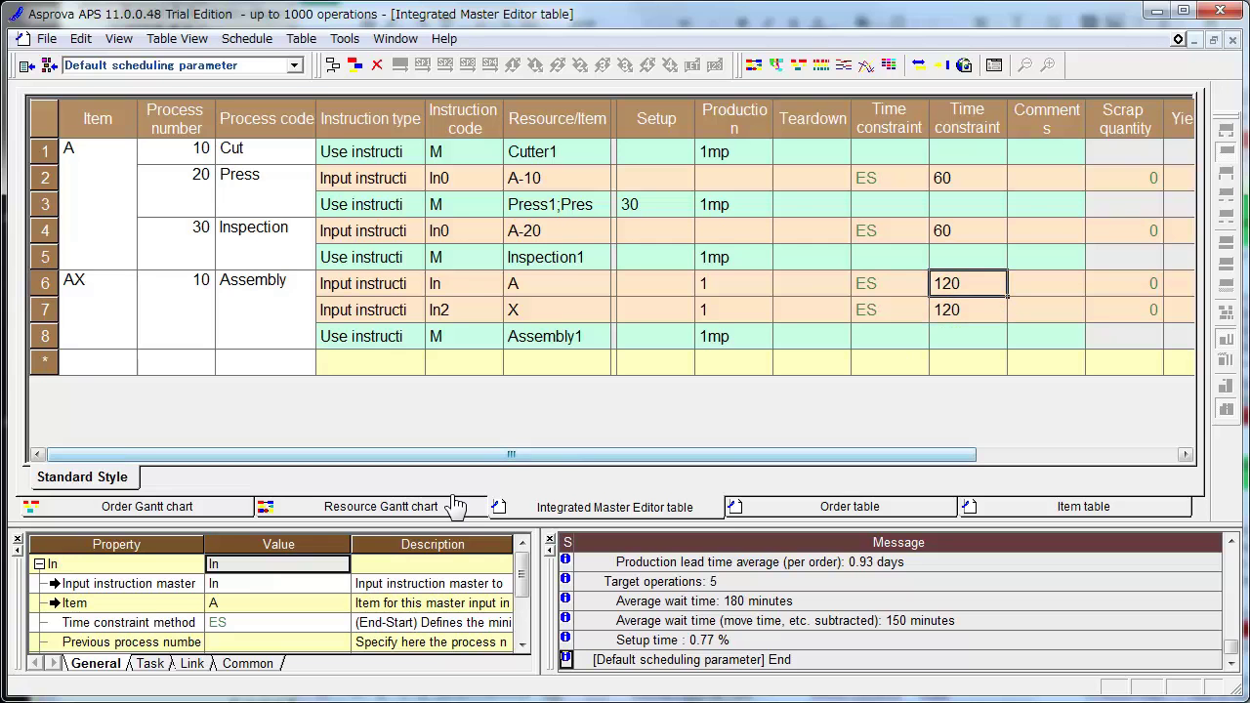
# Reschedule from the Resource Gantt chart and confirm item A's inventory now peaks at 1000 on 11/4.
pyautogui.click(401, 514)
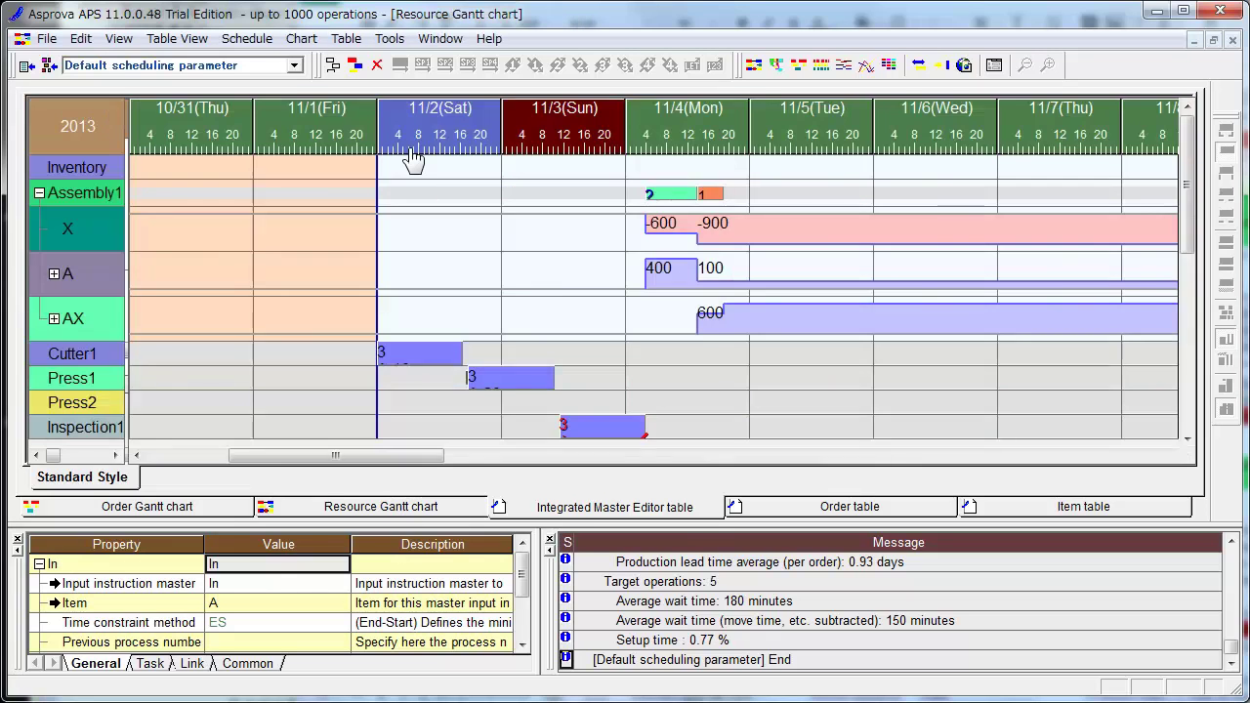
pyautogui.click(352, 62)
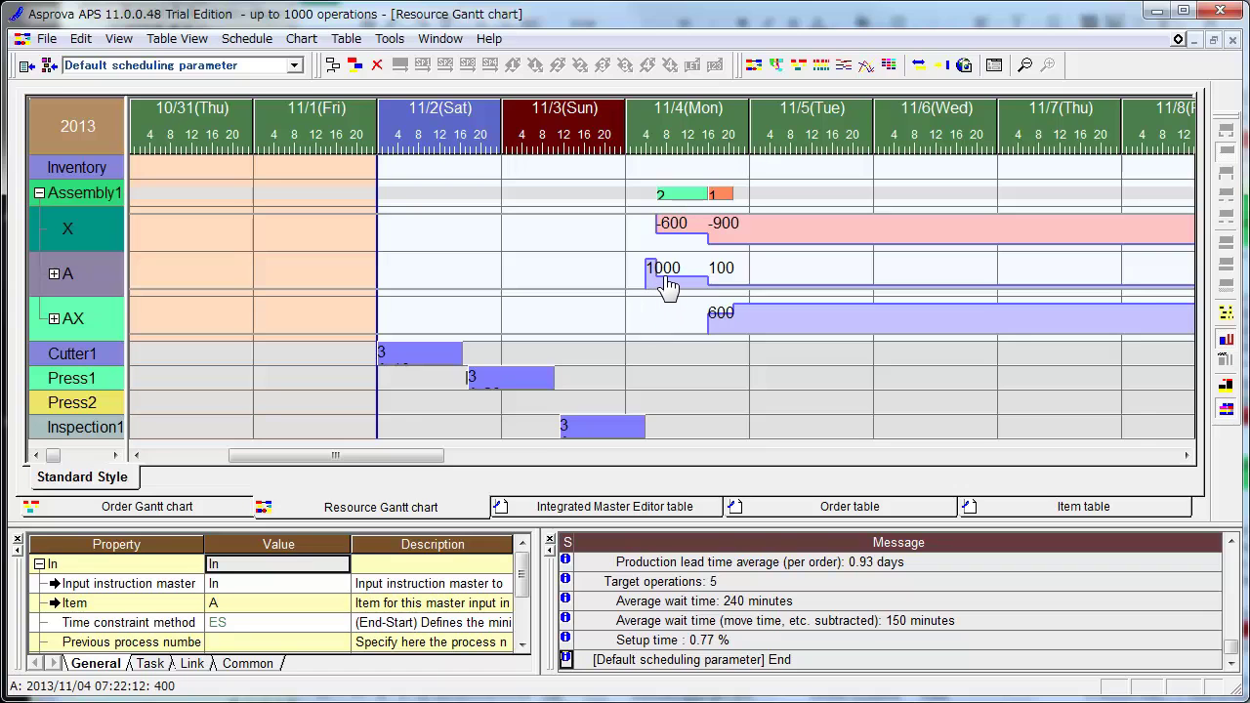
pyautogui.moveTo(667, 285)
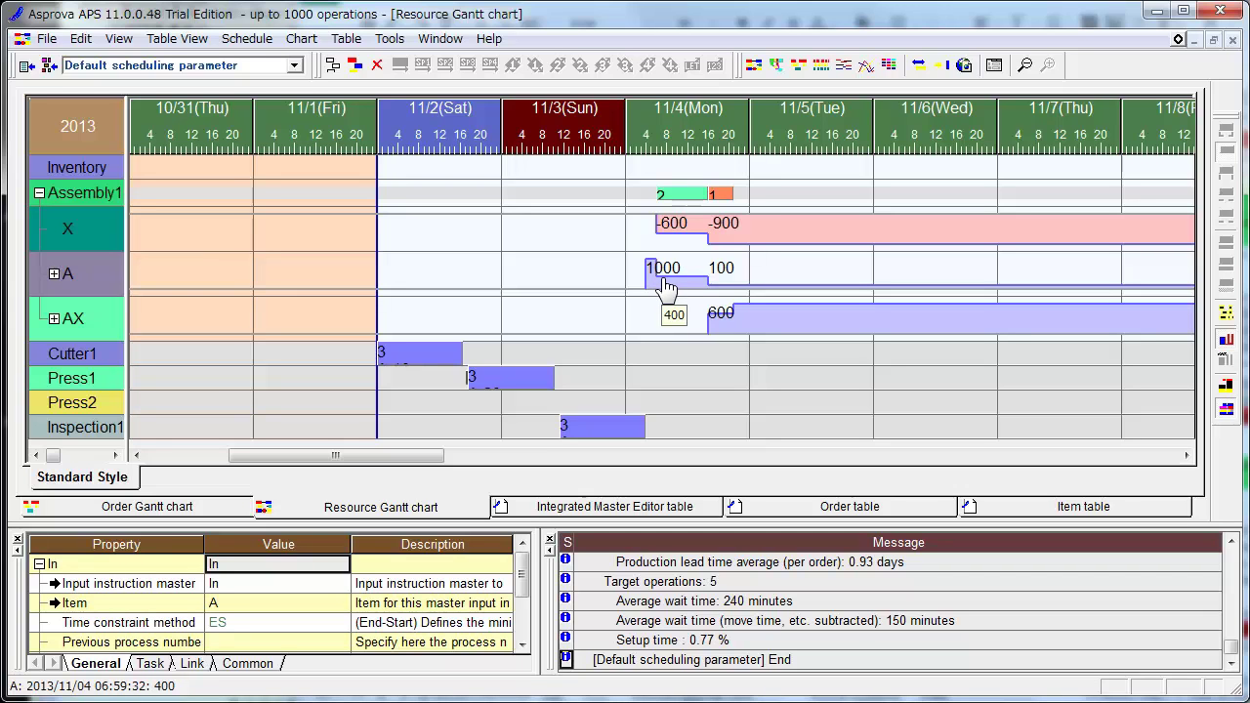